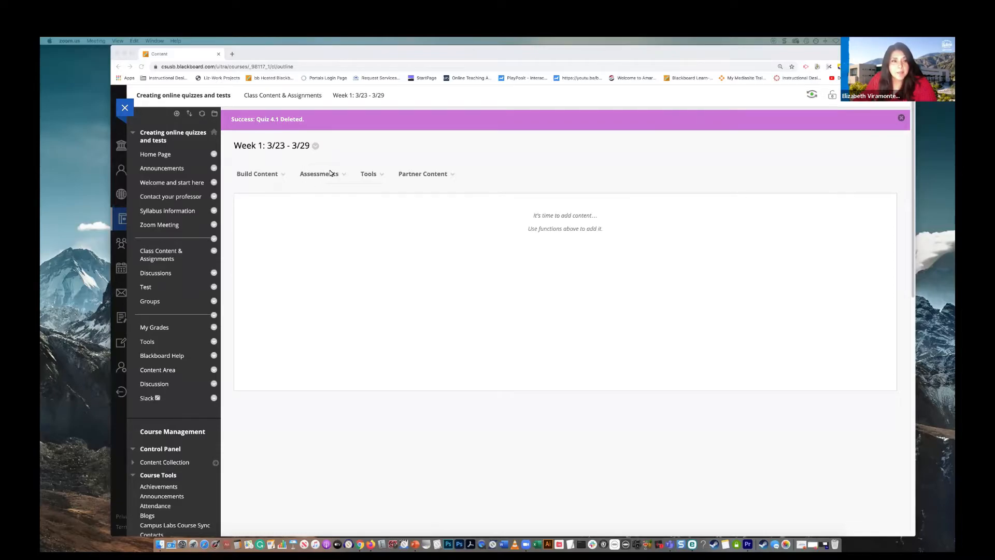
click(283, 175)
click(283, 175)
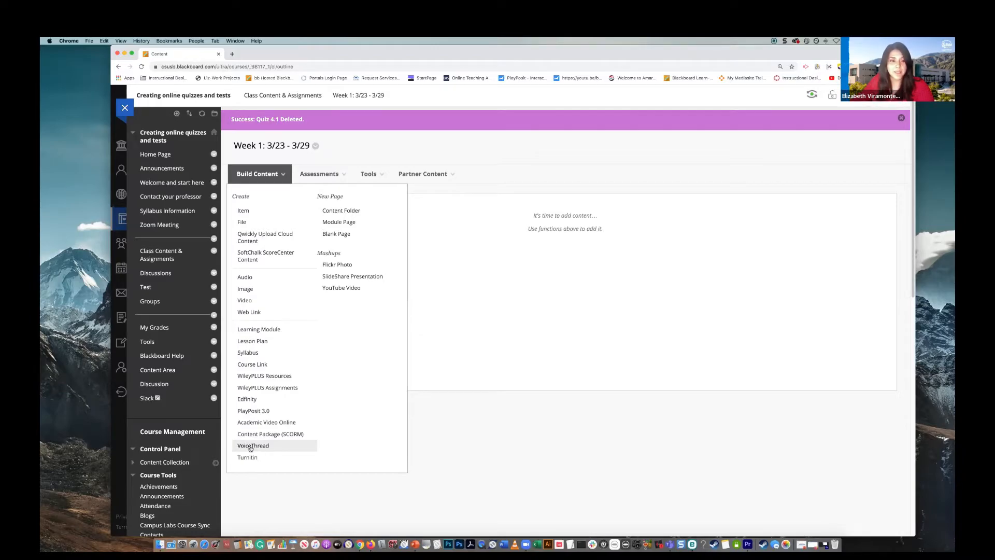
click(368, 175)
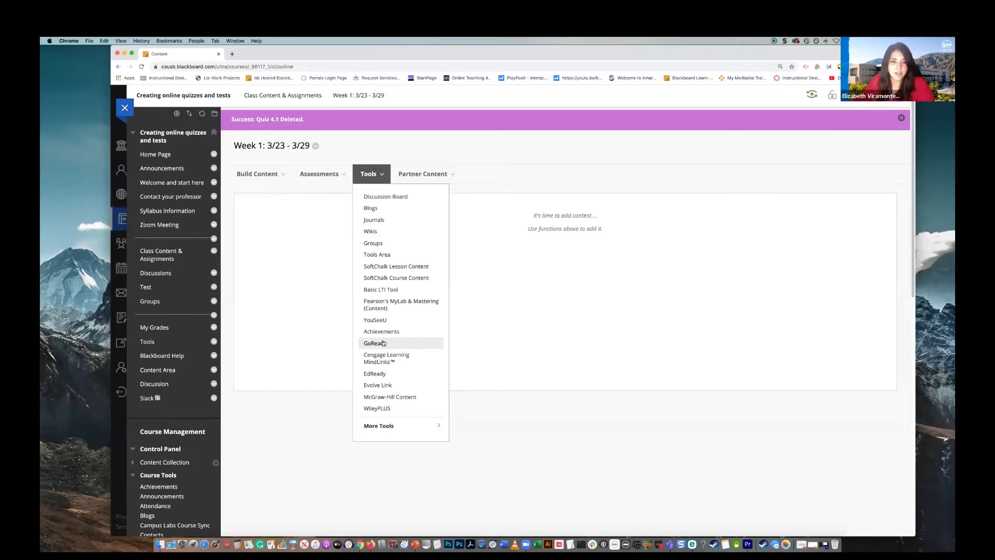
click(296, 269)
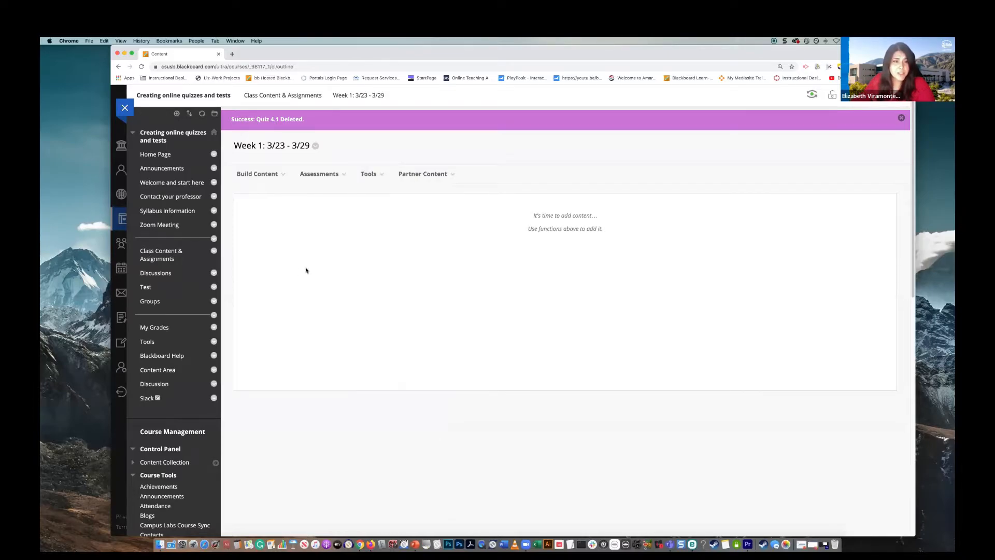
View the assignment types offered for a new Turnitin assignment, and return to the Week 1: 3/23 - 3/29 folder
click(328, 173)
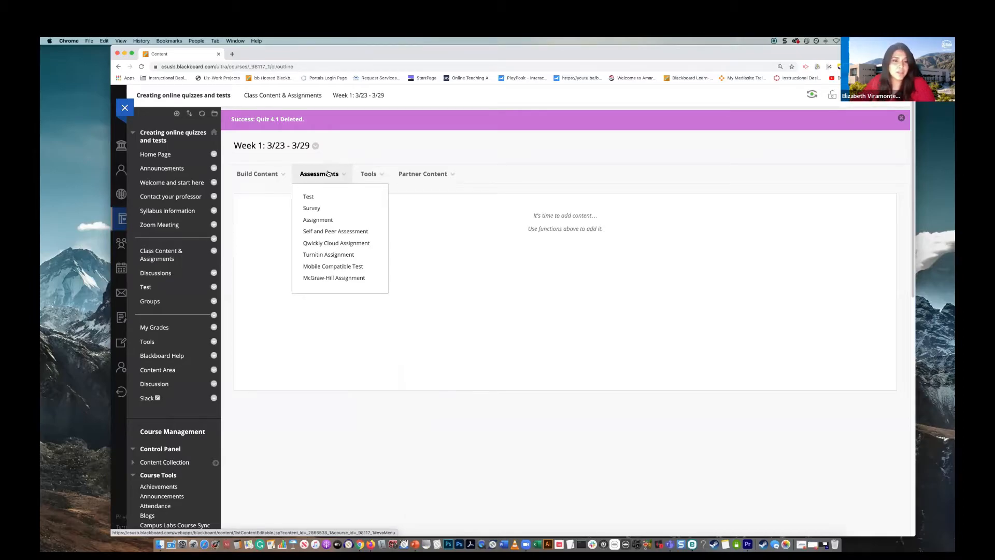
click(328, 255)
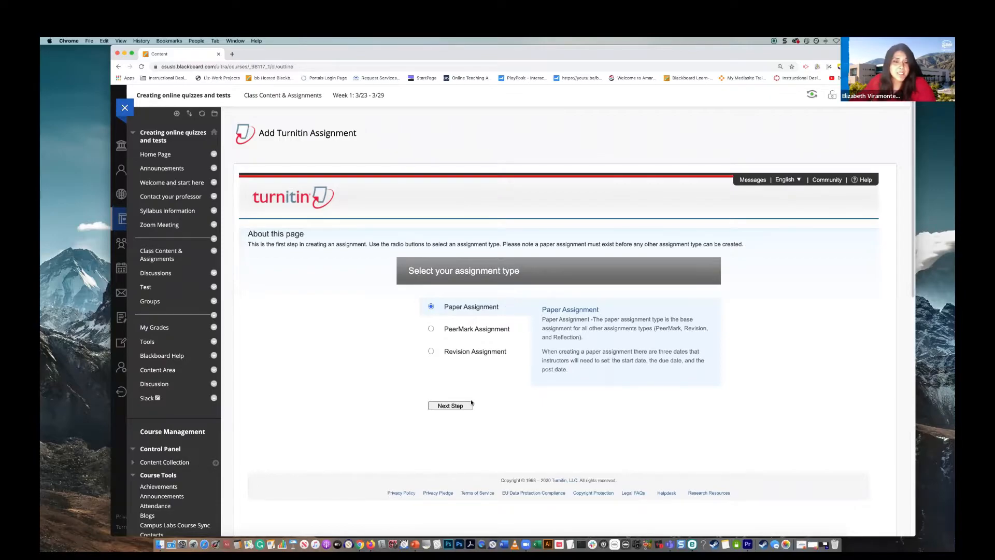
click(294, 98)
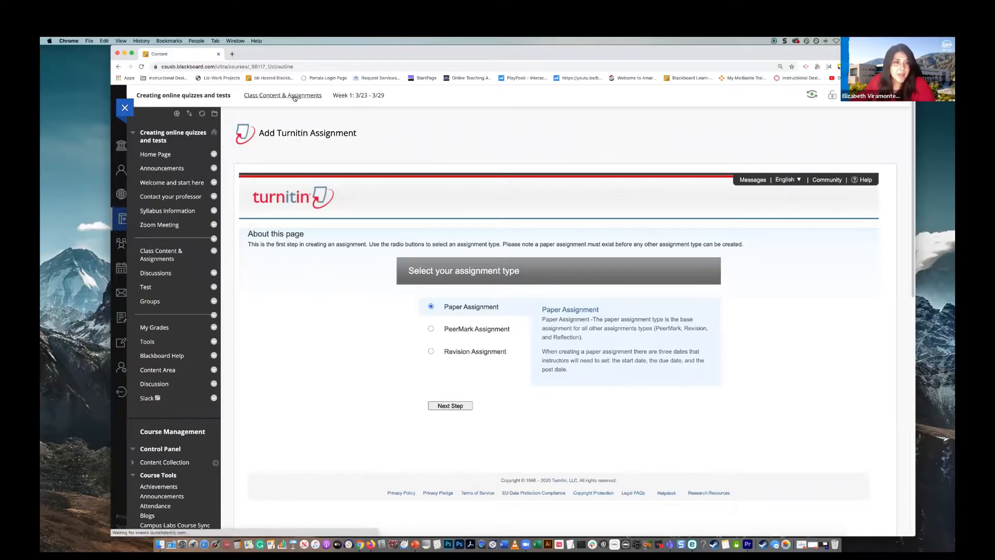
click(310, 189)
click(317, 158)
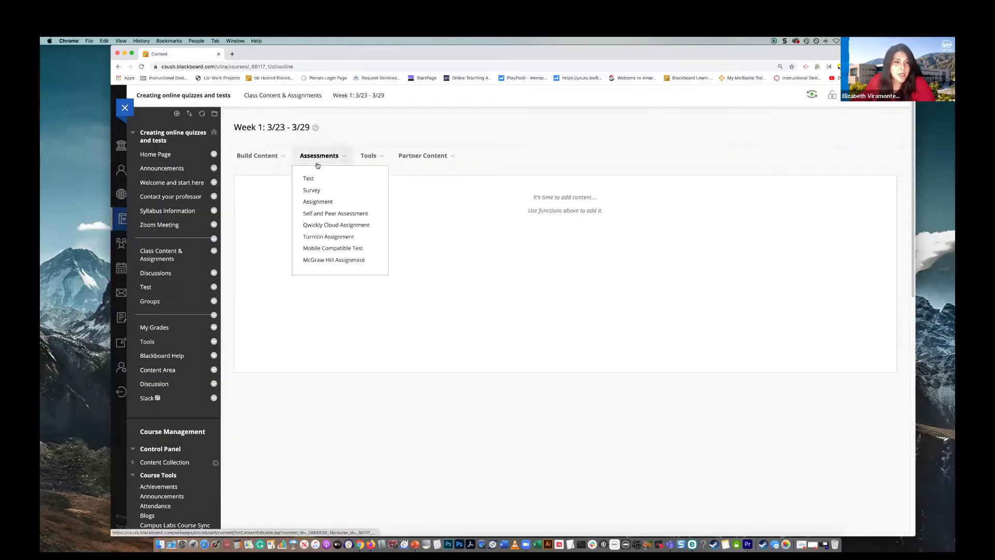
click(312, 202)
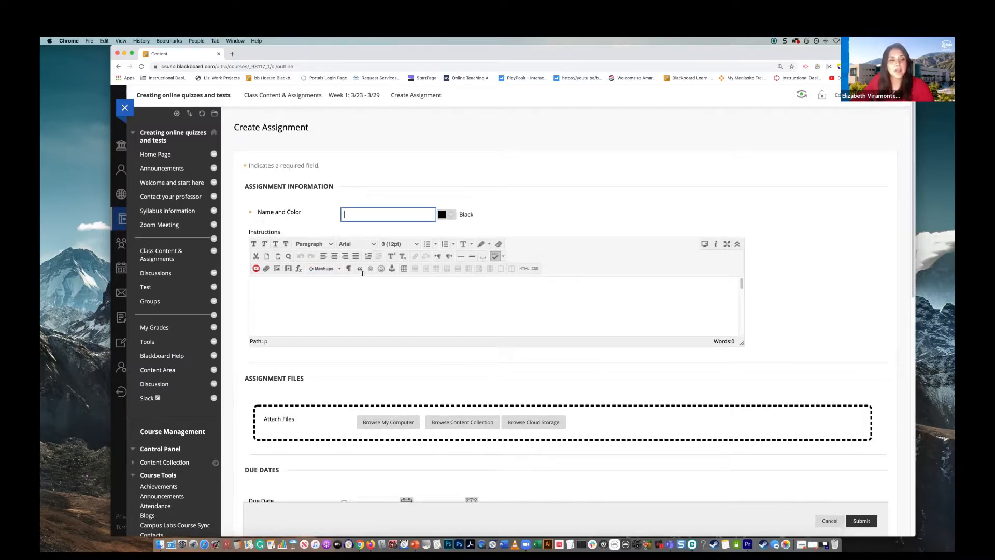
click(311, 306)
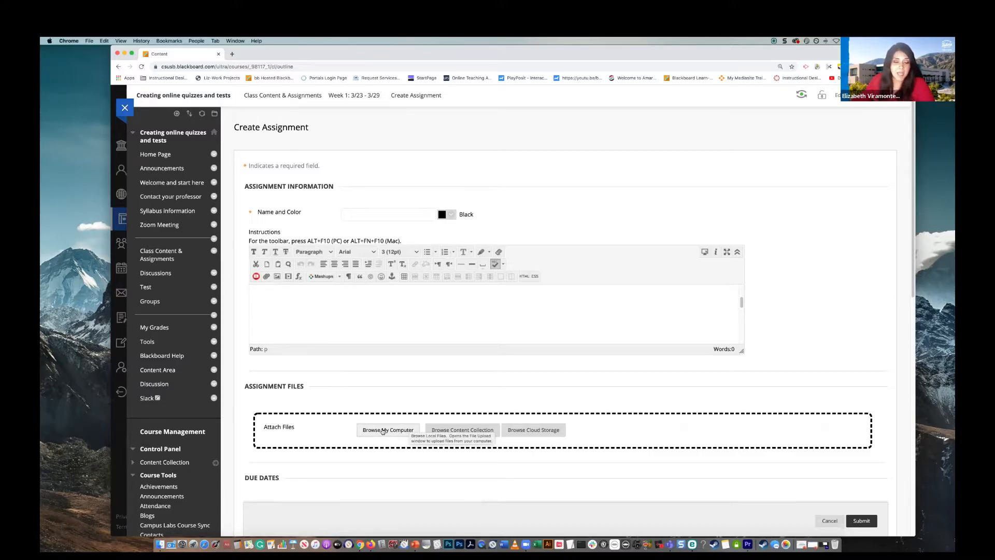
scroll(646, 382, down, 3)
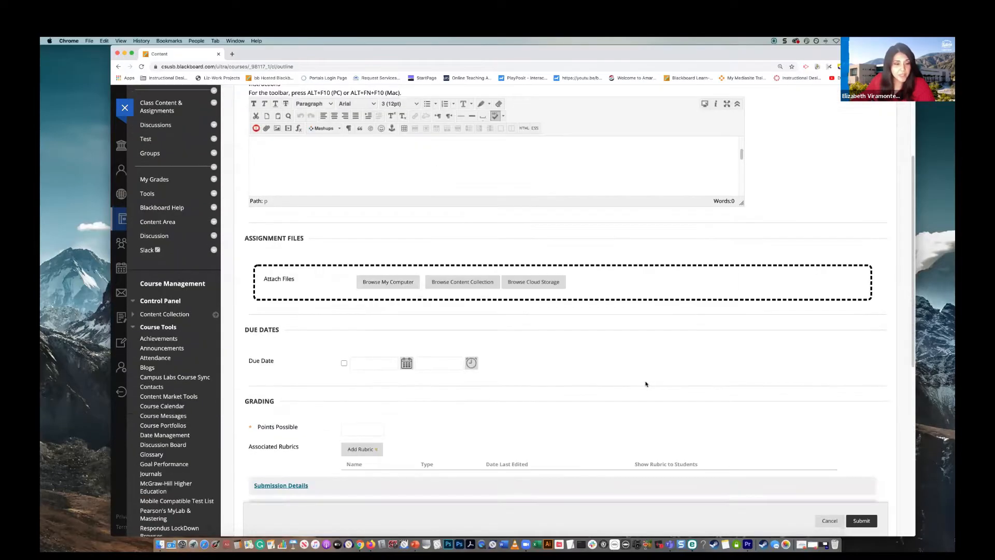
scroll(646, 383, down, 2)
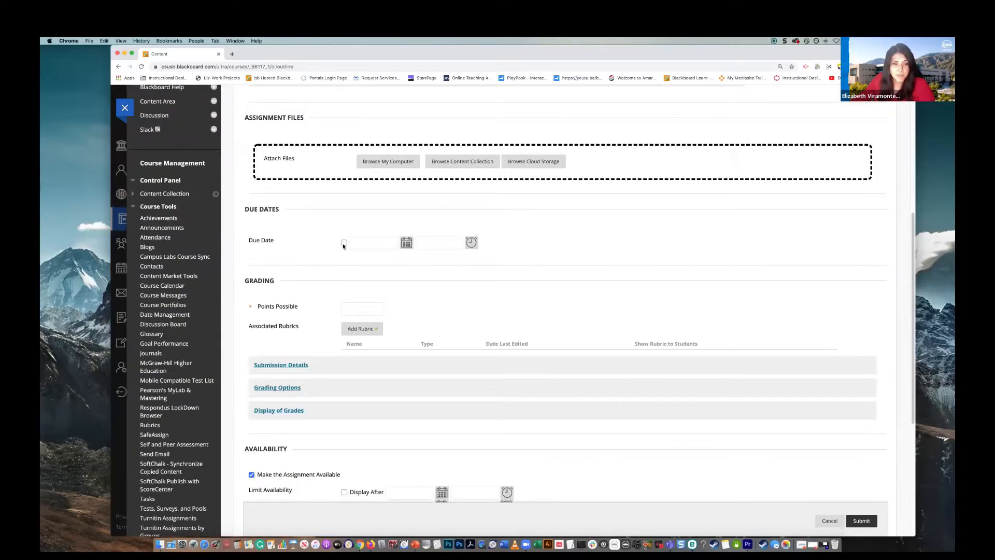
click(354, 311)
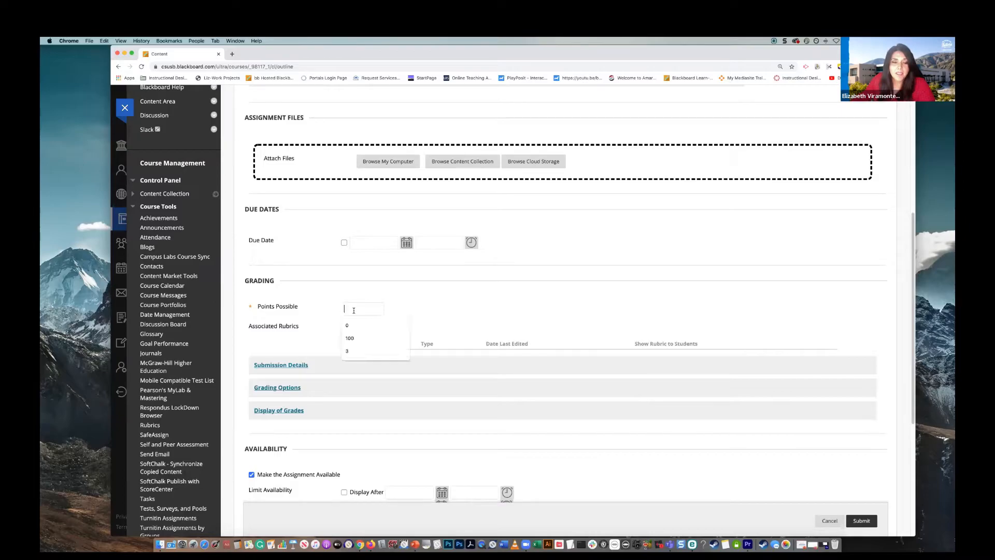
text(100)
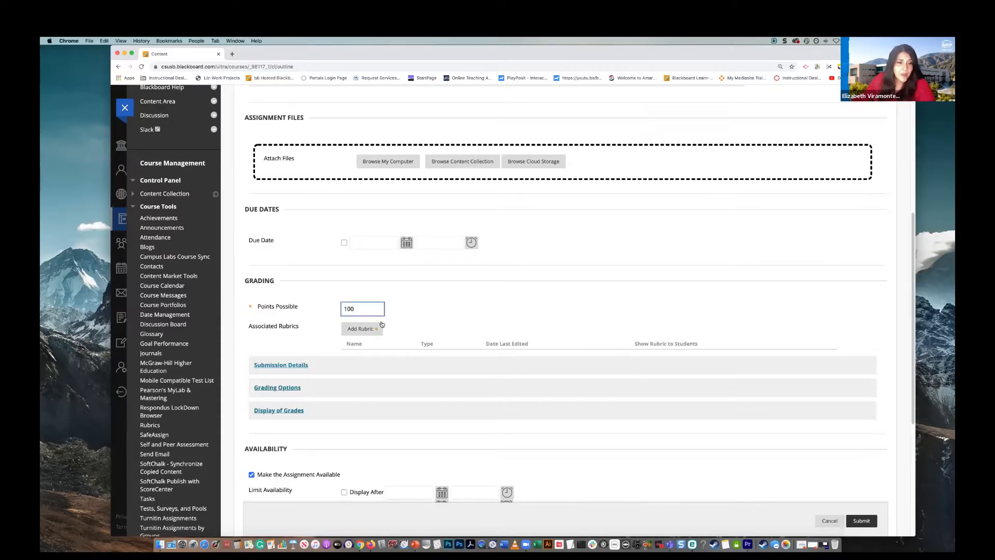
click(368, 329)
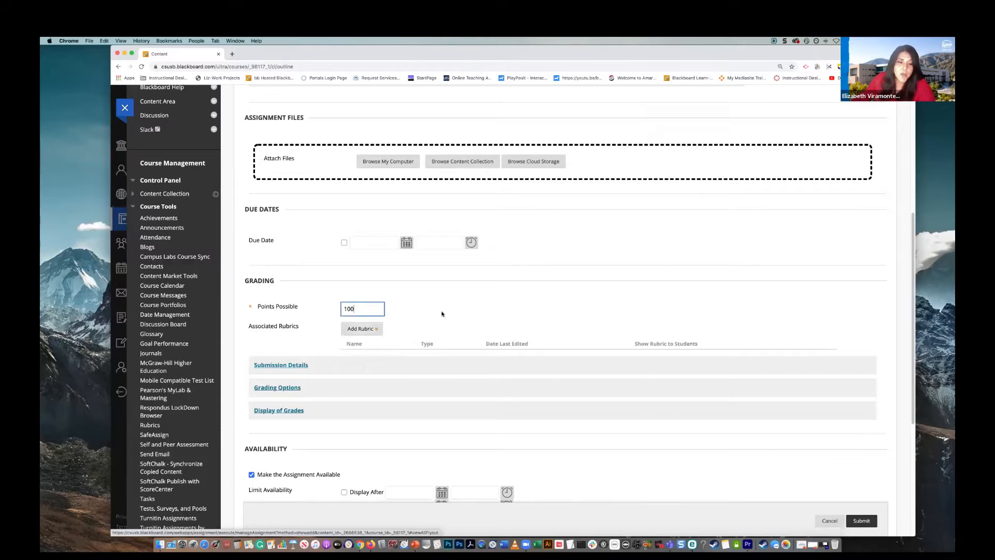
scroll(455, 308, down, 1)
scroll(455, 309, down, 3)
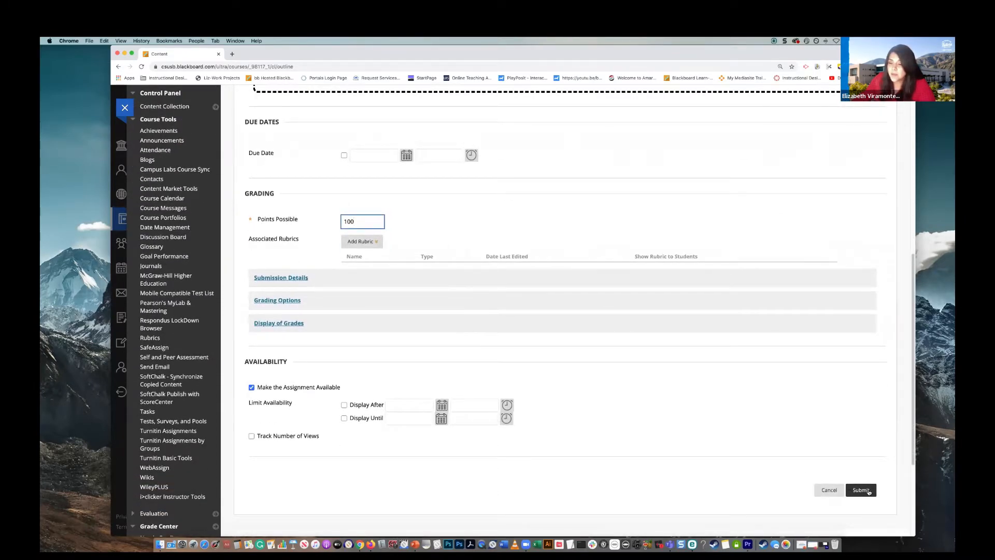
click(828, 490)
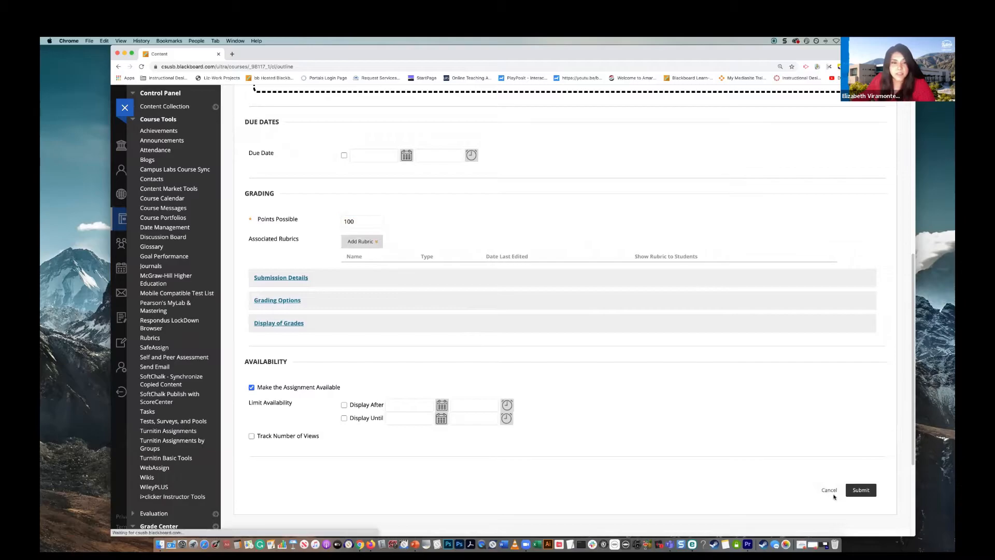
Create a new test titled "Name the test" in the Week 1: 3/23 - 3/29 folder, leaving the description and instructions empty
mouse_move(303, 154)
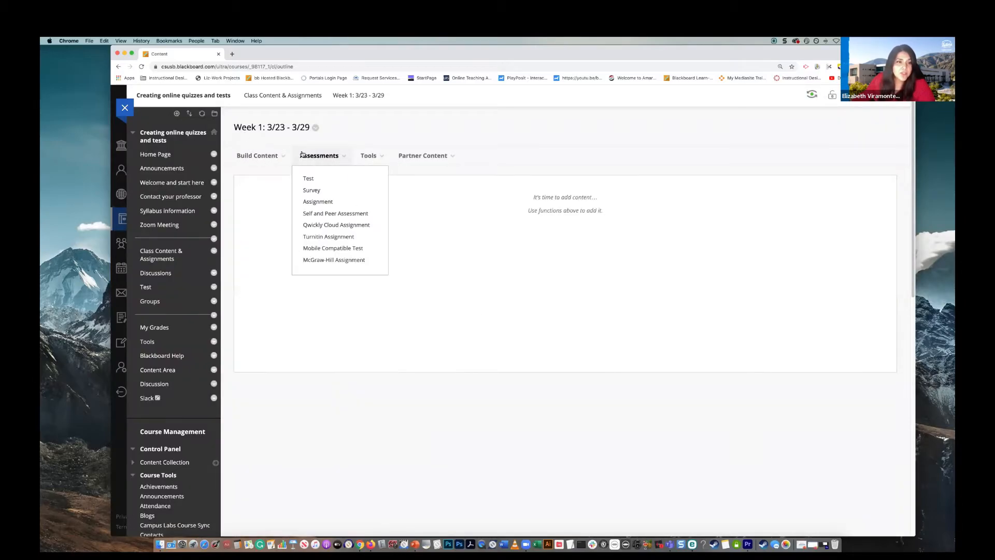
click(309, 178)
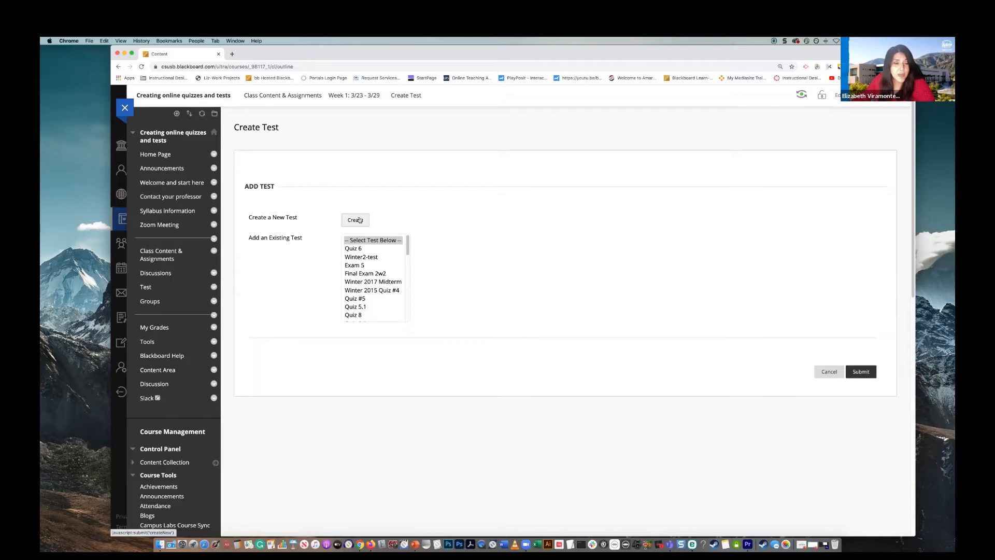
scroll(404, 299, down, 5)
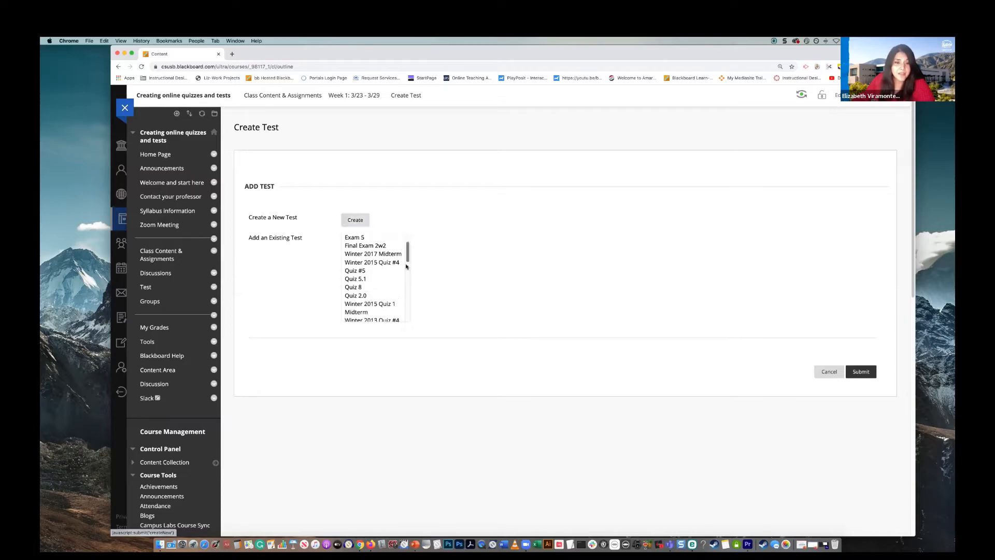
scroll(403, 299, down, 10)
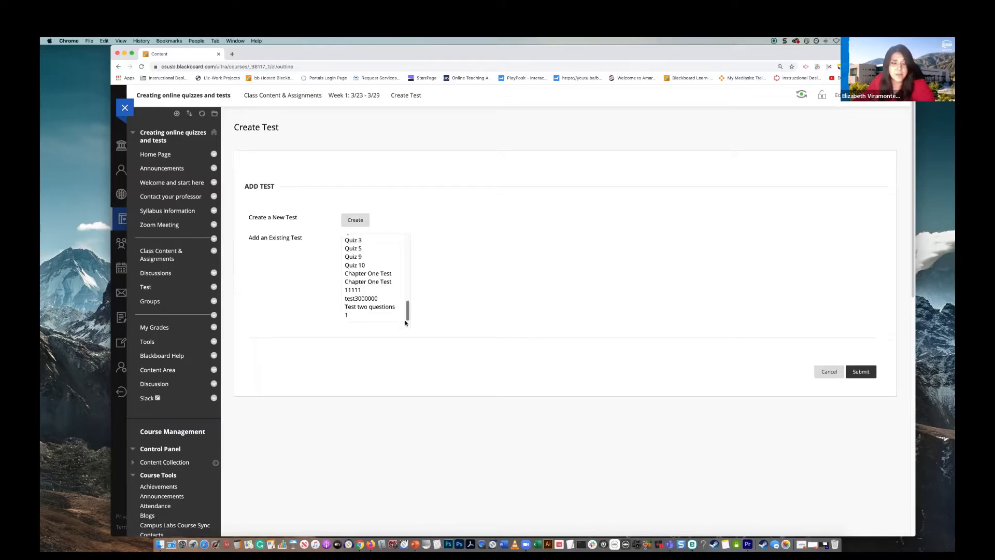
scroll(407, 300, up, 8)
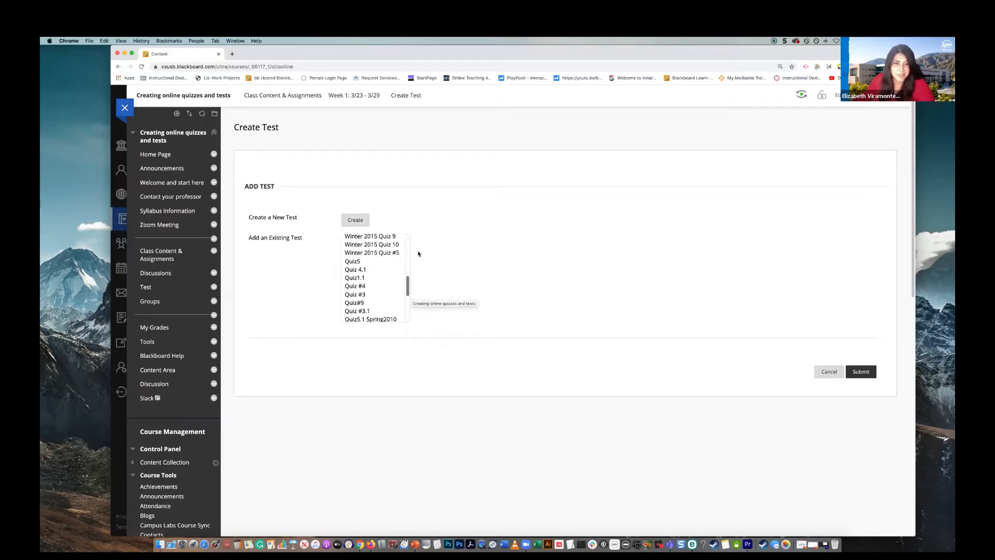
scroll(418, 257, up, 5)
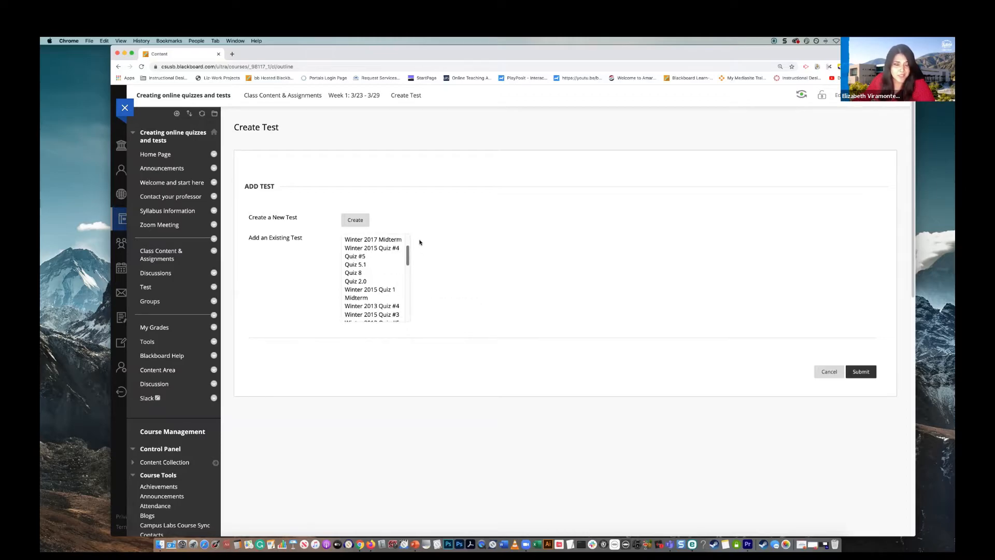
click(350, 219)
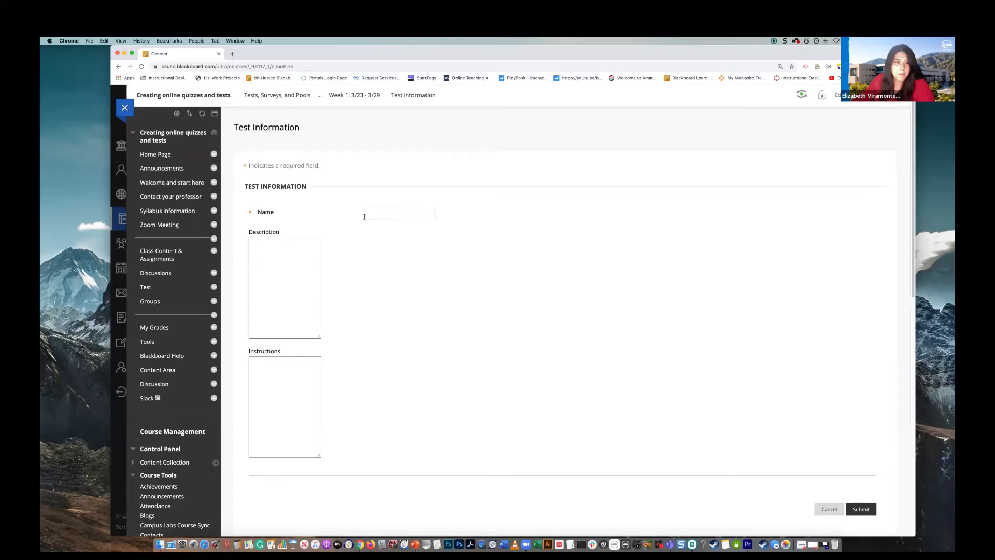
click(363, 215)
text(Name the test)
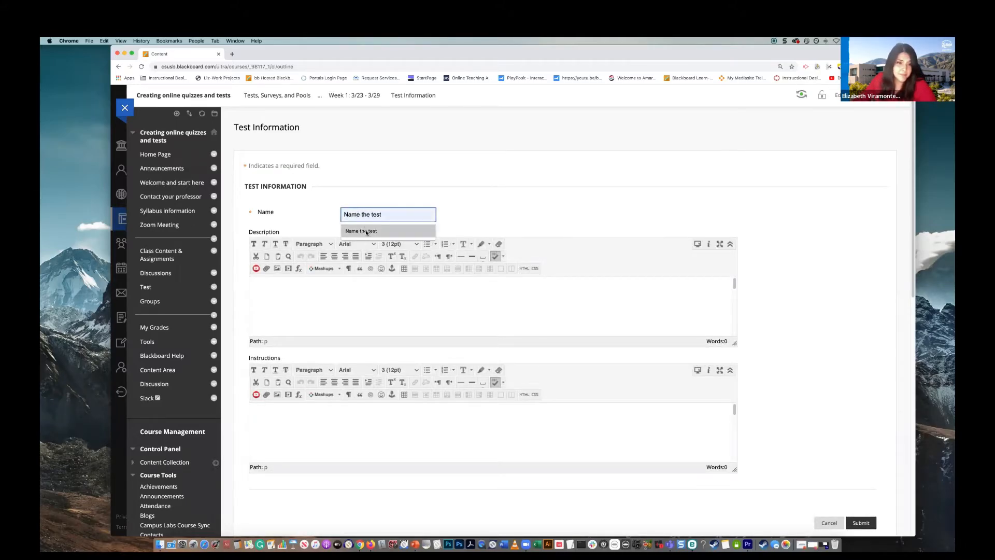
click(369, 231)
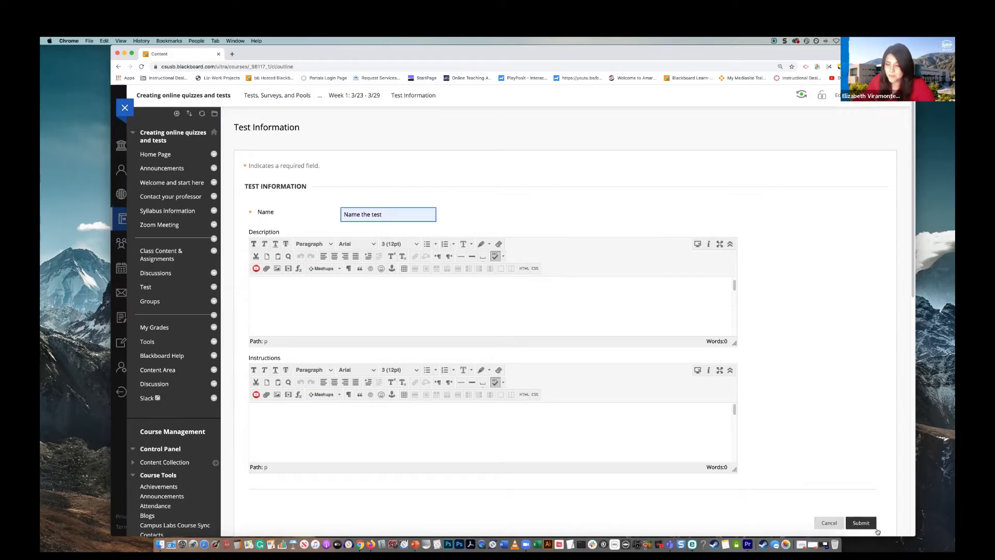
click(863, 524)
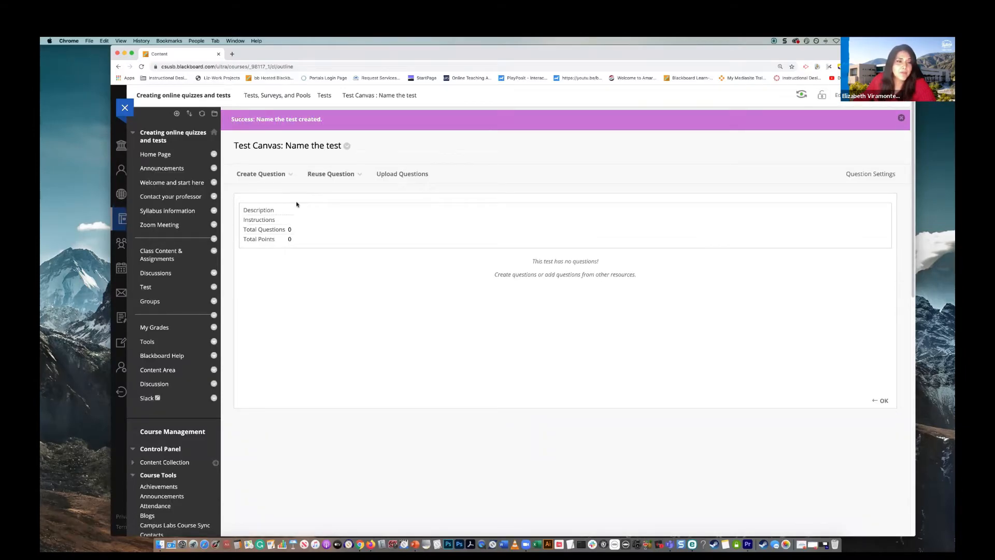
Start a question set for the test, list the questions of the first non-imported Chapter 1 pool, and enlarge the question set window
click(289, 178)
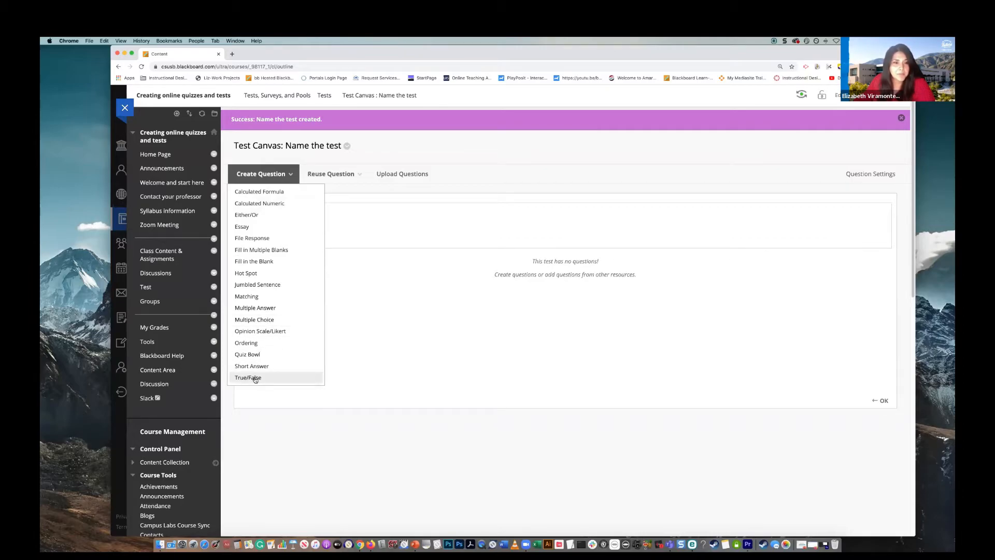
click(342, 175)
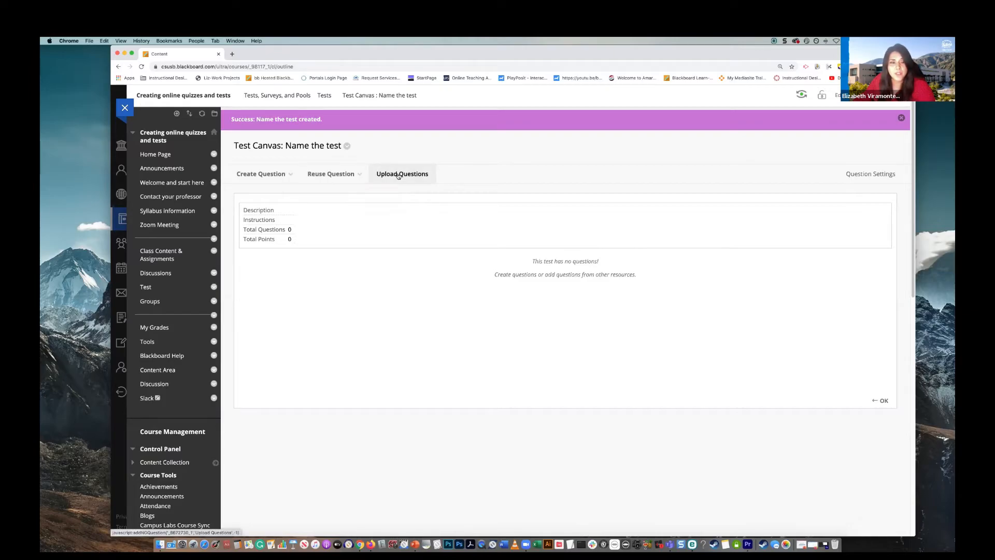
click(339, 176)
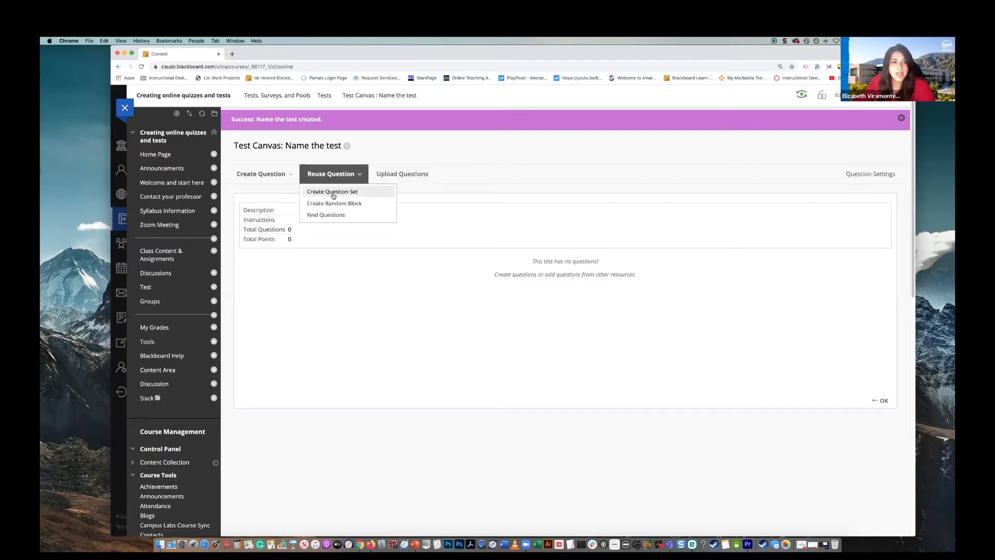
click(333, 194)
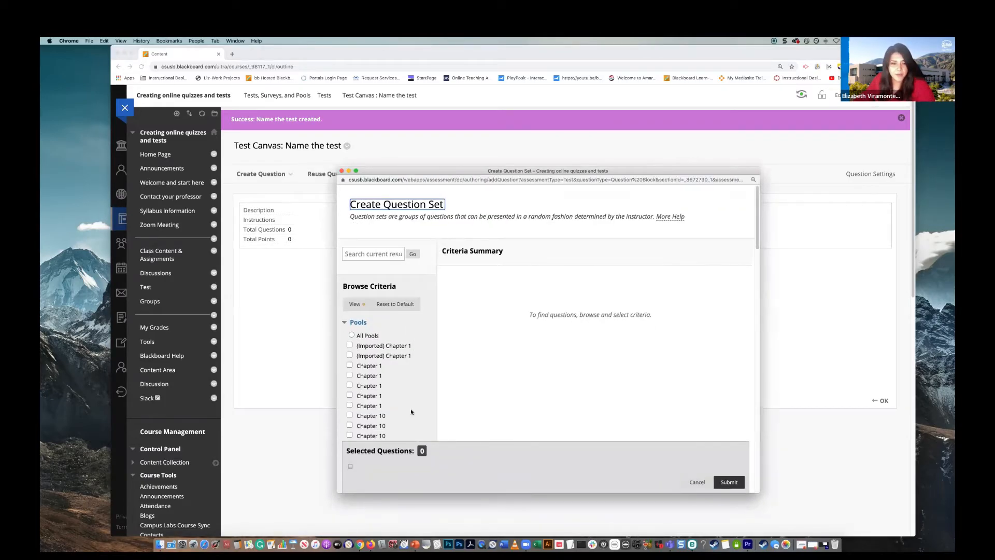
click(366, 367)
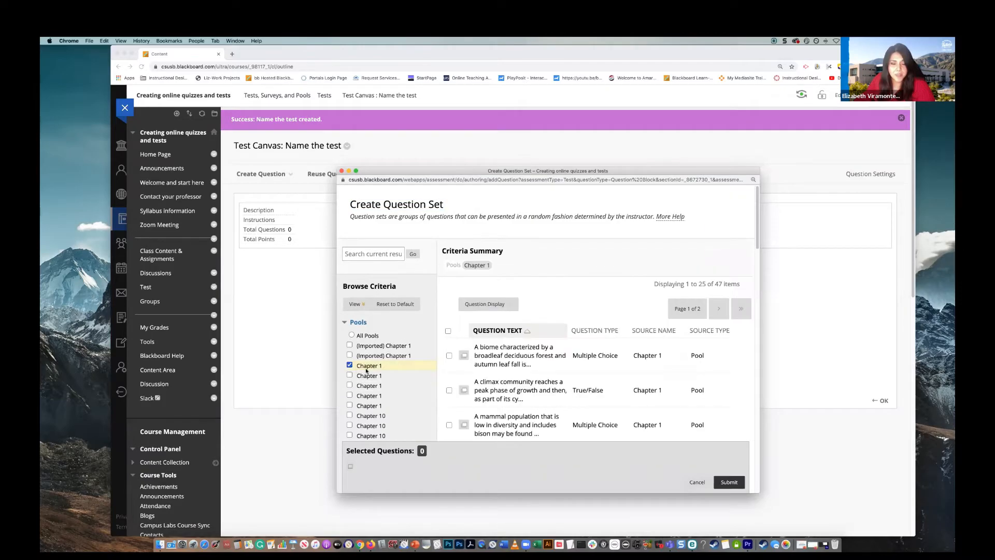
drag(633, 172, 592, 92)
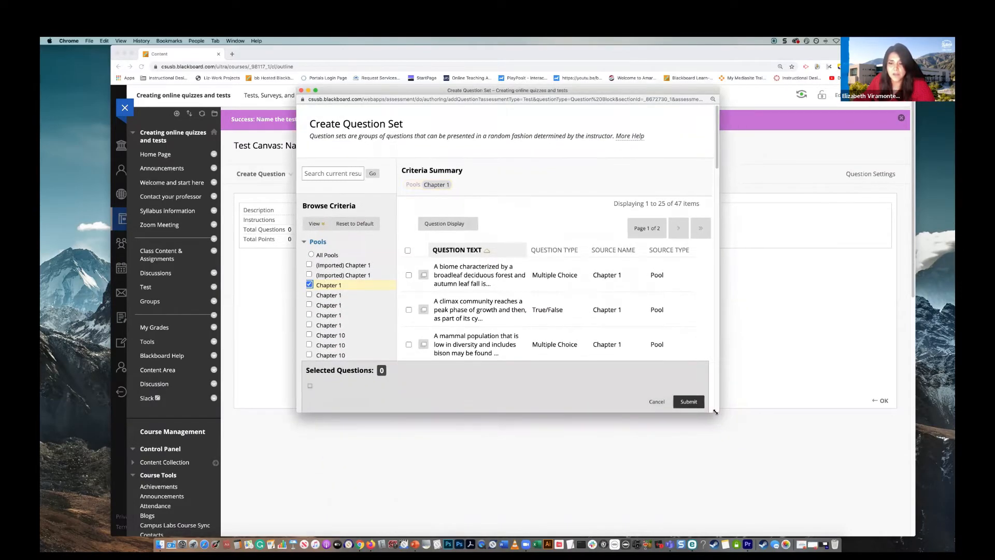
drag(716, 412, 776, 507)
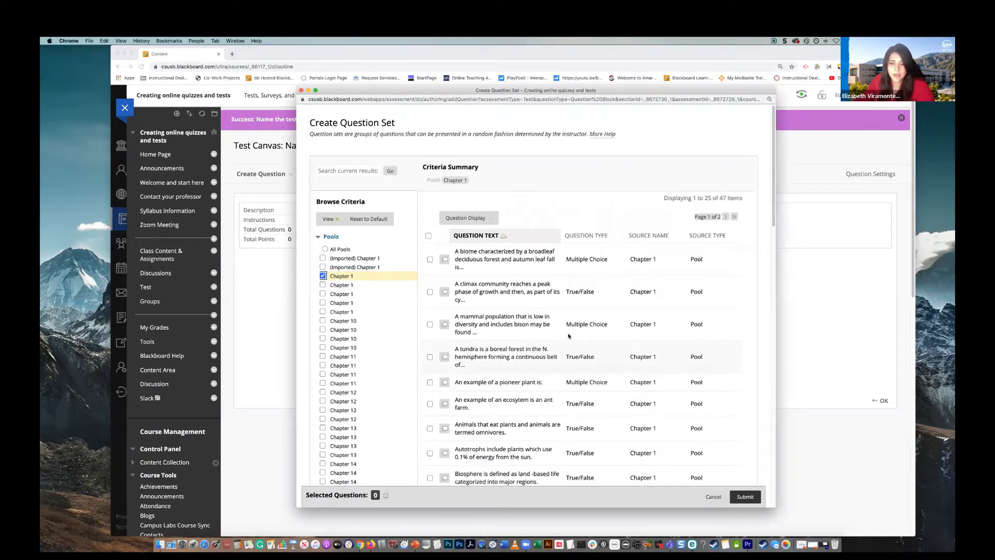
Create the question set from the broadleaf biome, bison mammal population, "CO2 is NOT released by:" and "Climate is most affected by:" questions, previewing the climate question's details
click(429, 325)
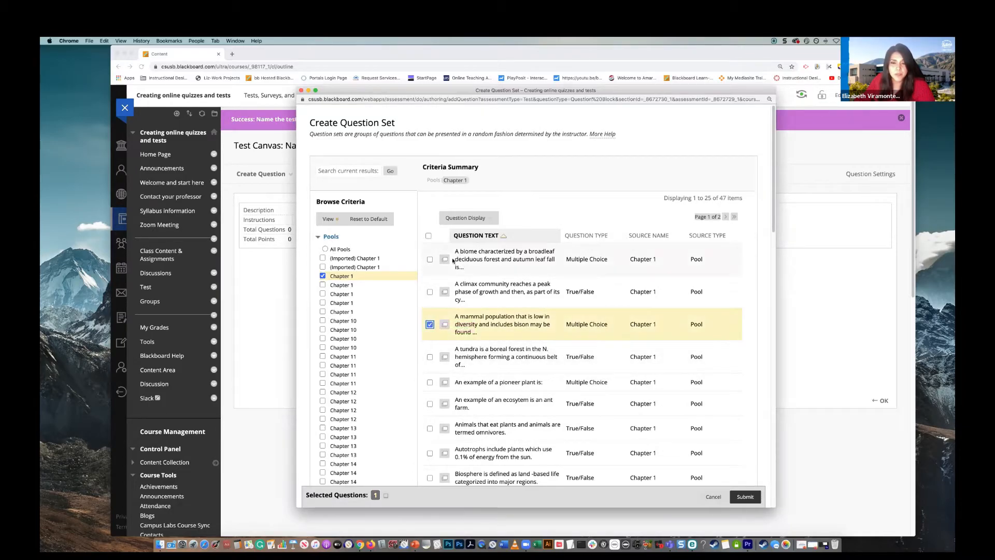
click(430, 259)
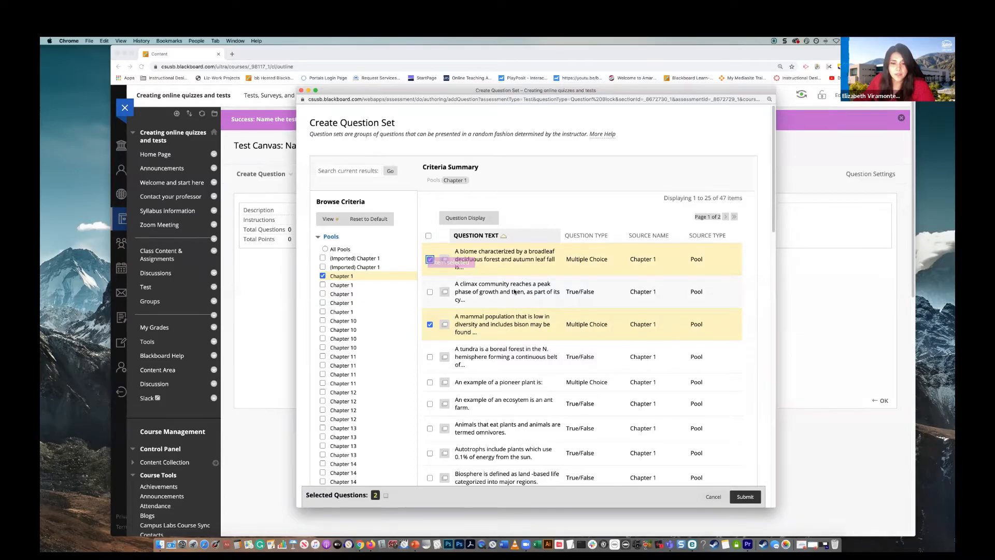
scroll(514, 292, down, 3)
click(429, 400)
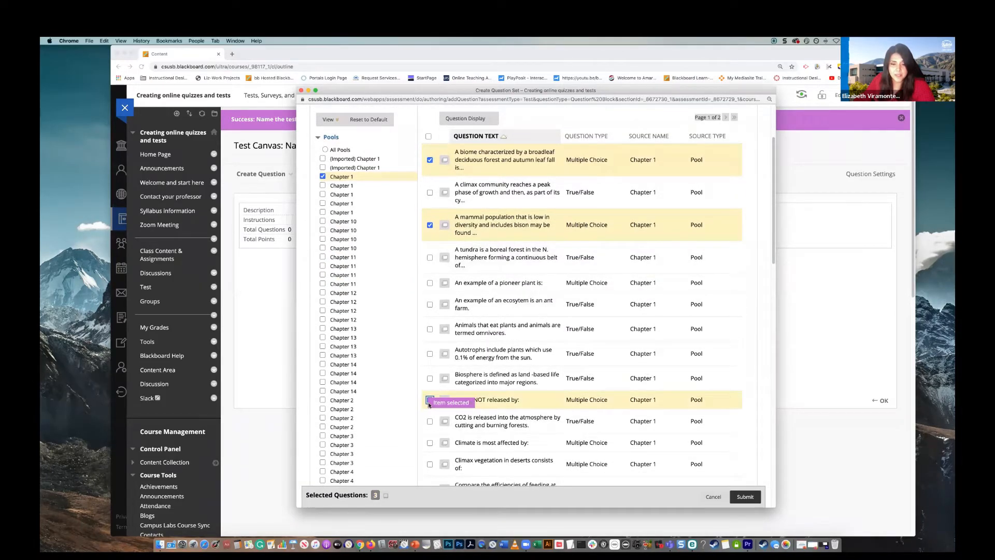
click(429, 443)
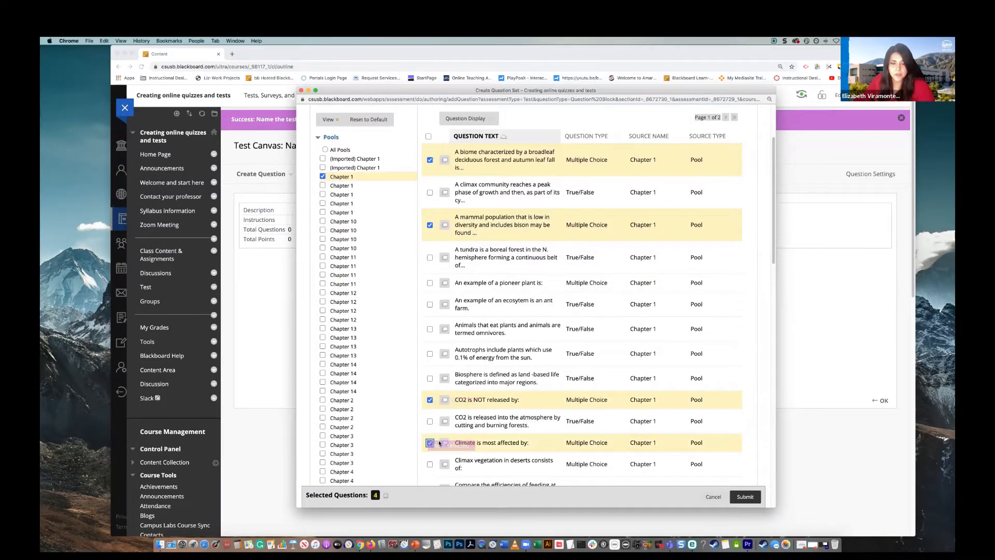
click(444, 443)
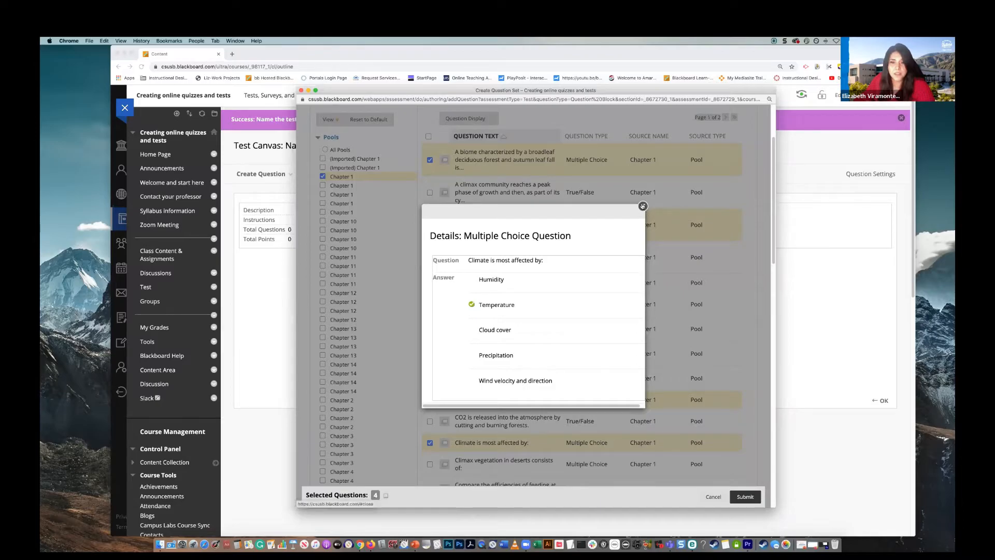
click(642, 206)
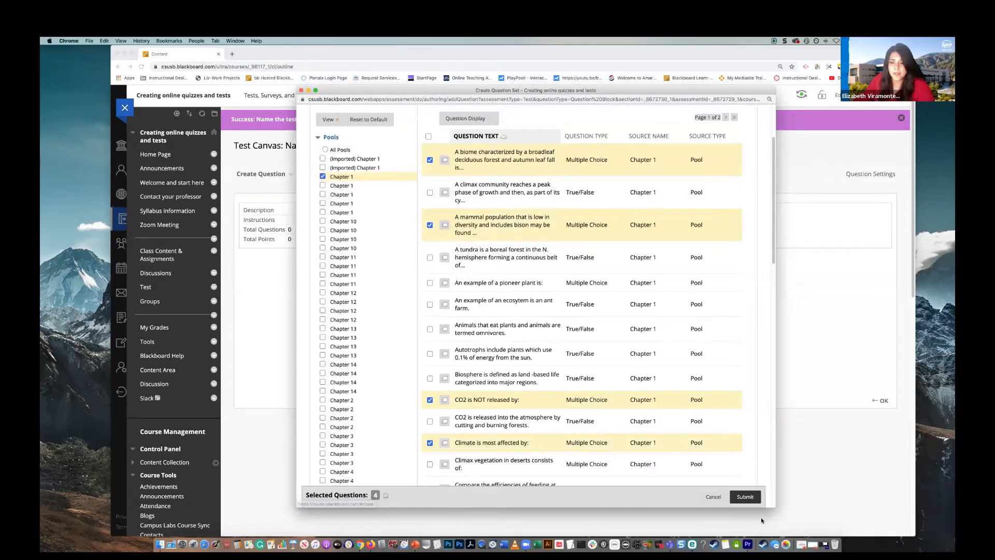
click(744, 497)
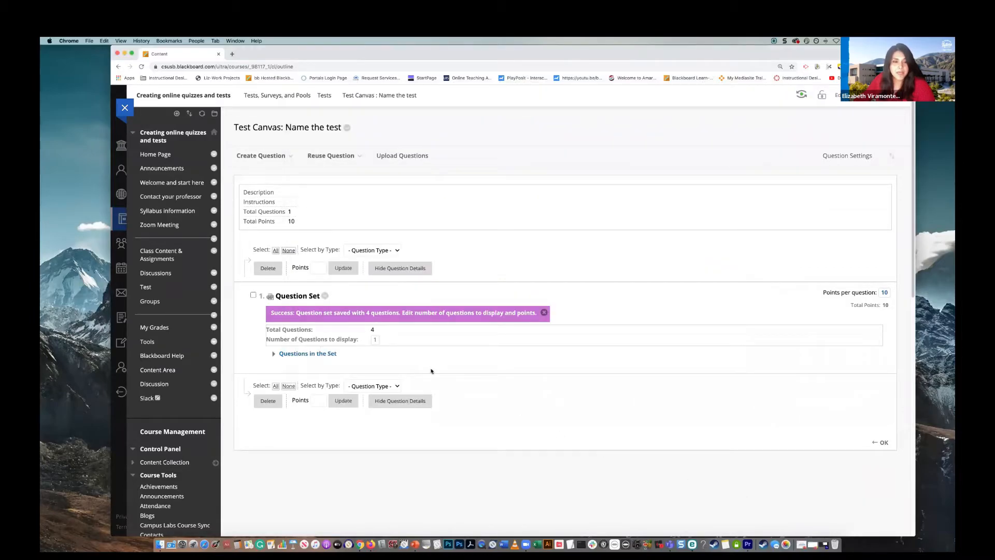
Set the question set's number of questions to display to 2
click(375, 339)
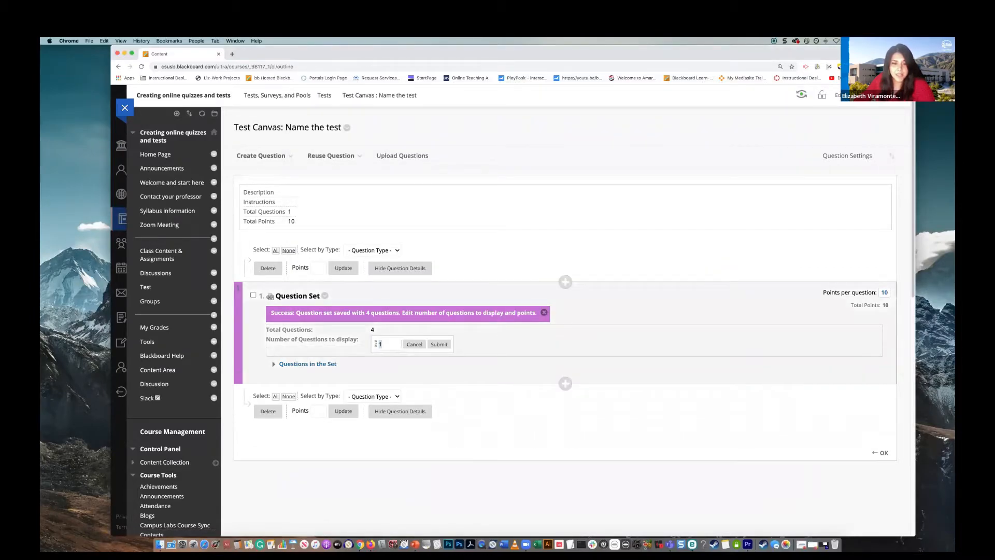
text(2)
click(439, 344)
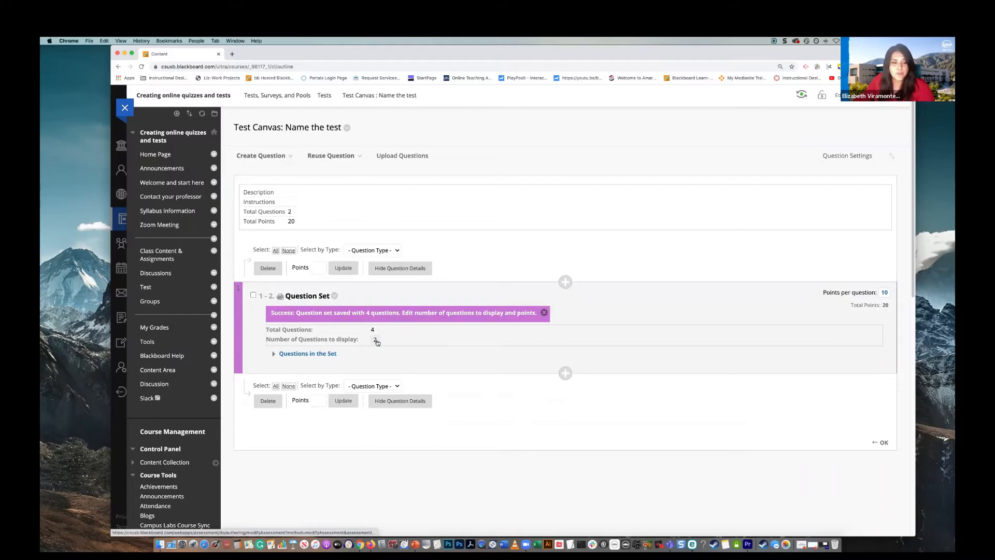
click(375, 340)
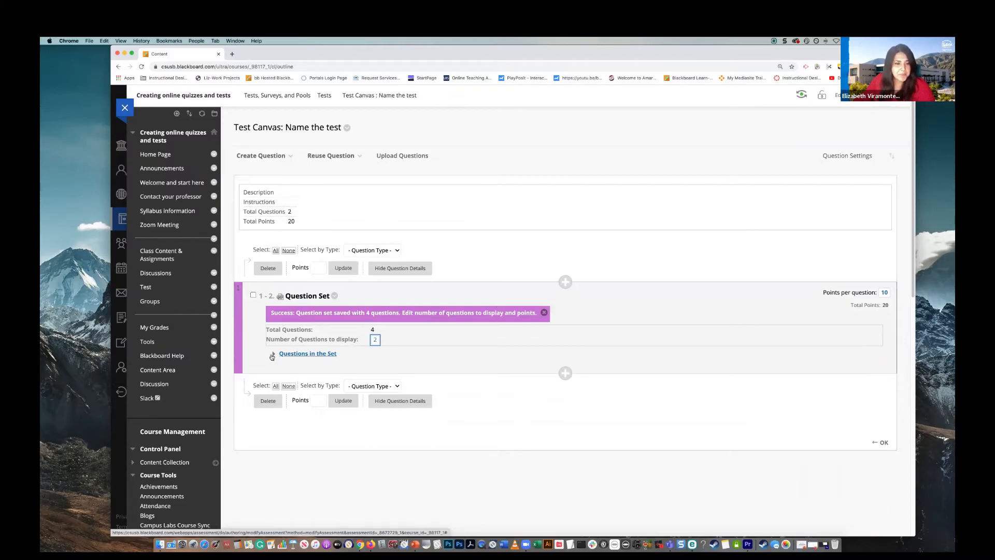
Review the list of questions in the set and how one is selected for removal, leaving none selected and the list collapsed
click(275, 354)
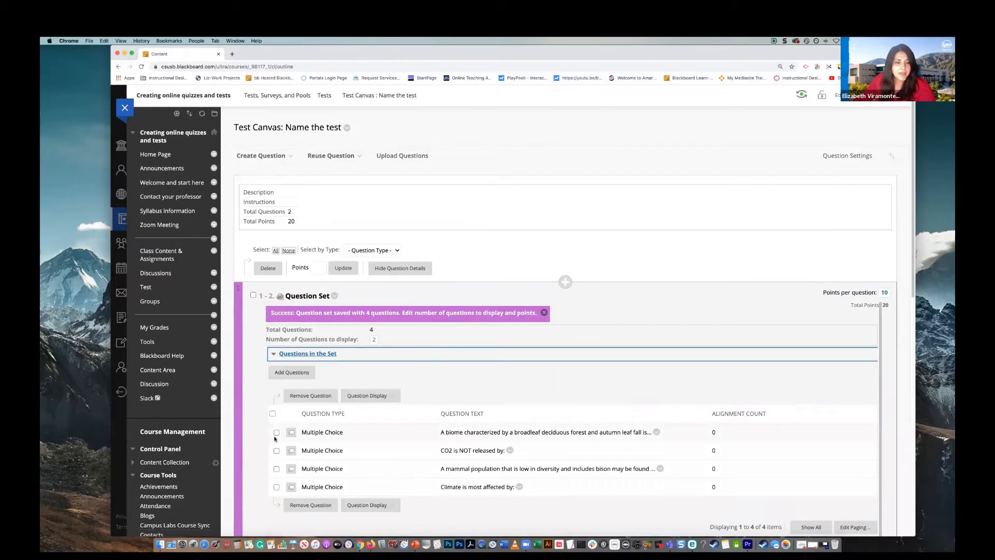
click(276, 487)
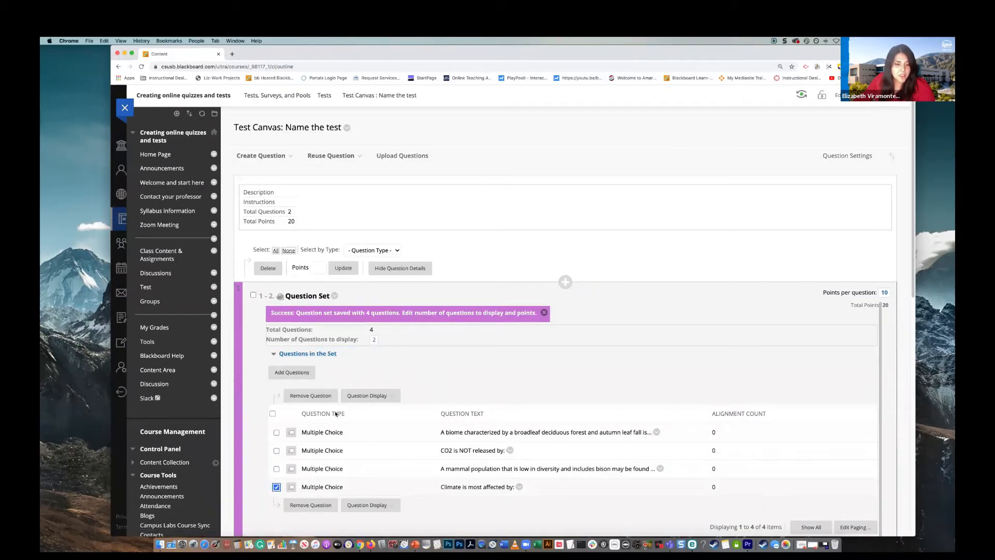
click(276, 488)
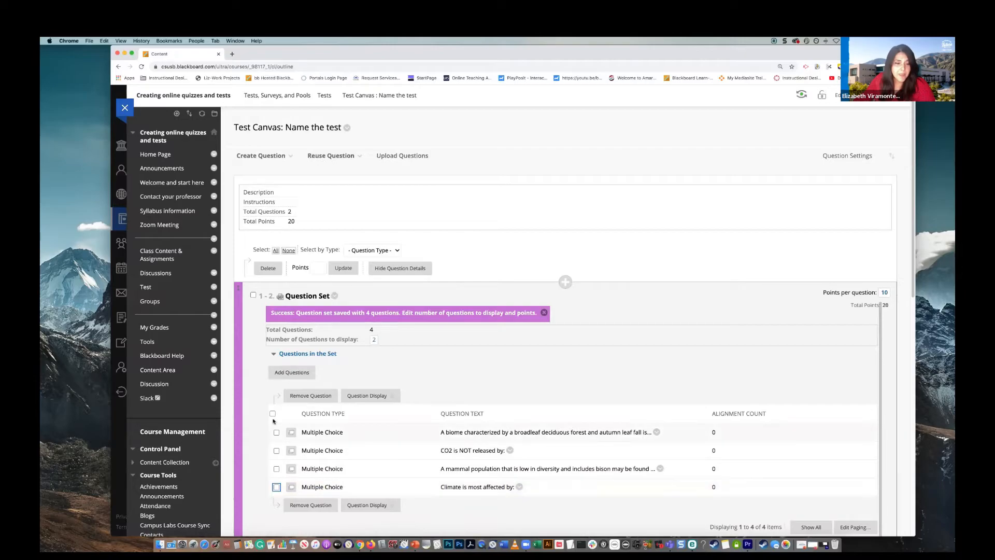
click(271, 356)
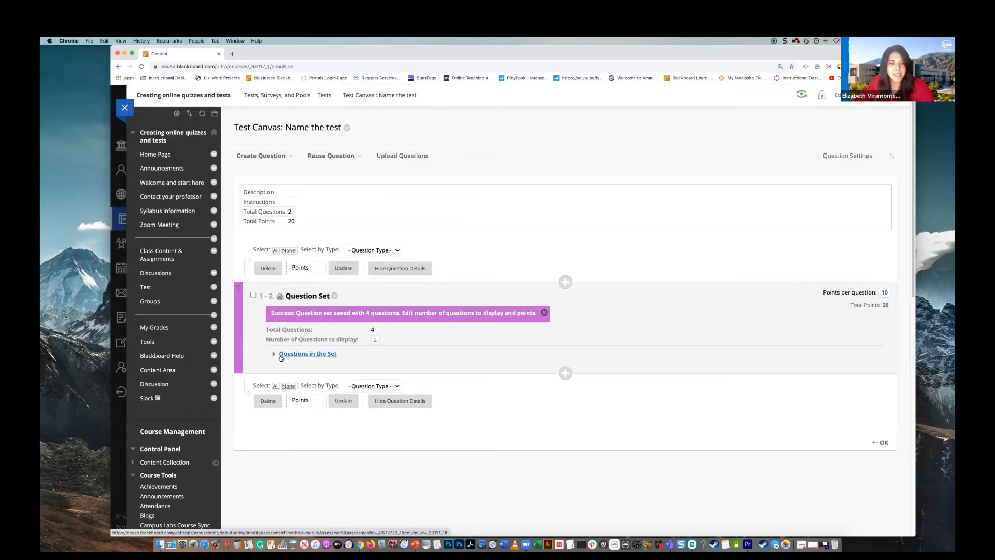
click(282, 359)
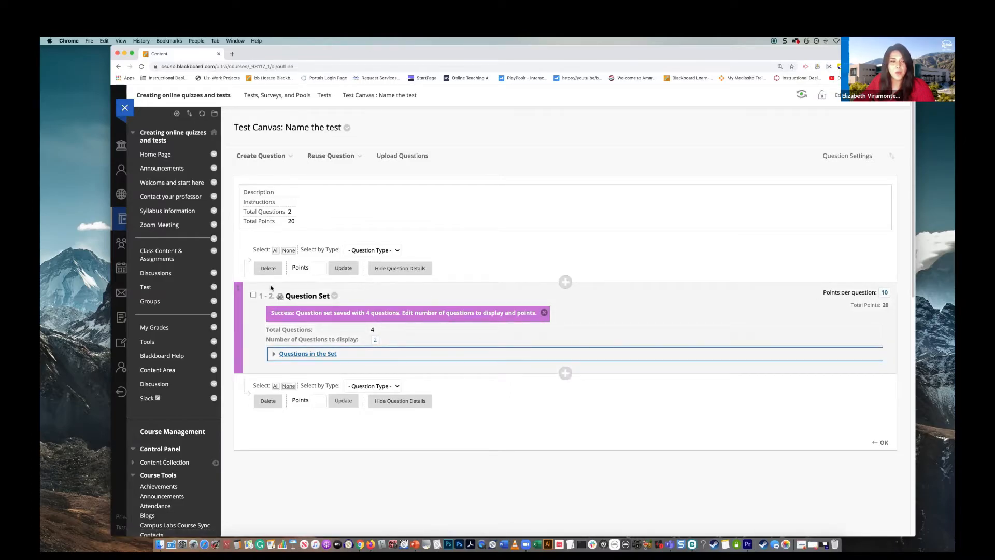
Select all items on the test canvas and update their points to 1 per question
click(276, 251)
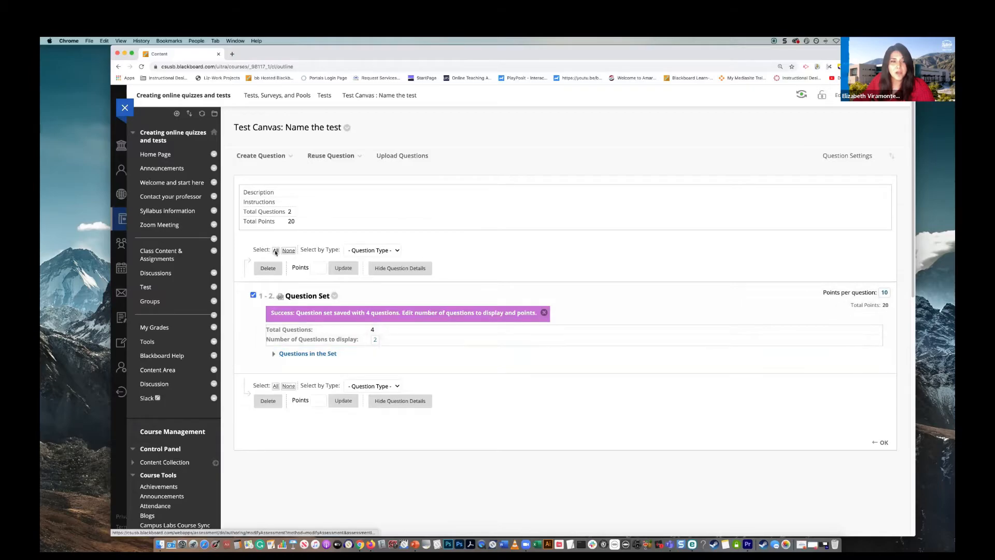
click(315, 268)
text(1)
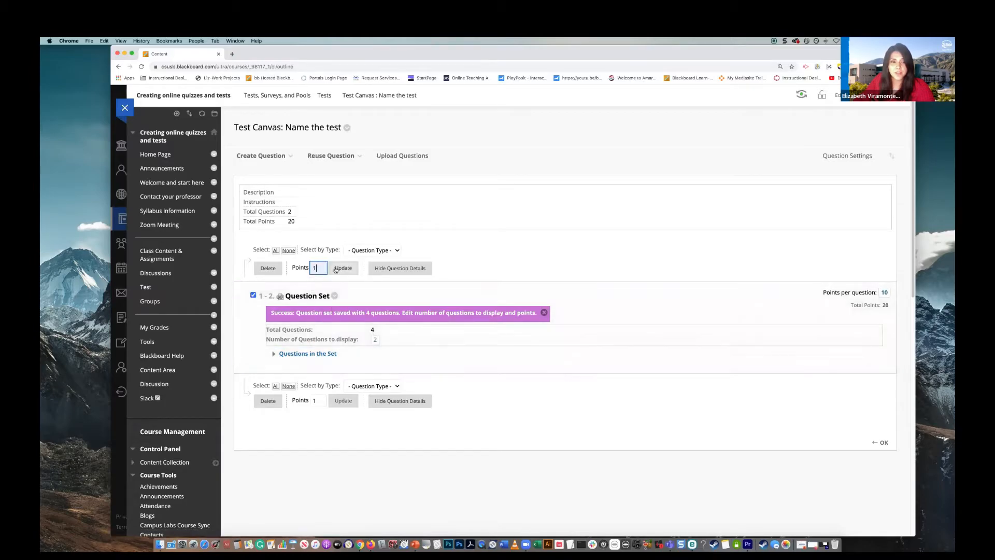
click(338, 268)
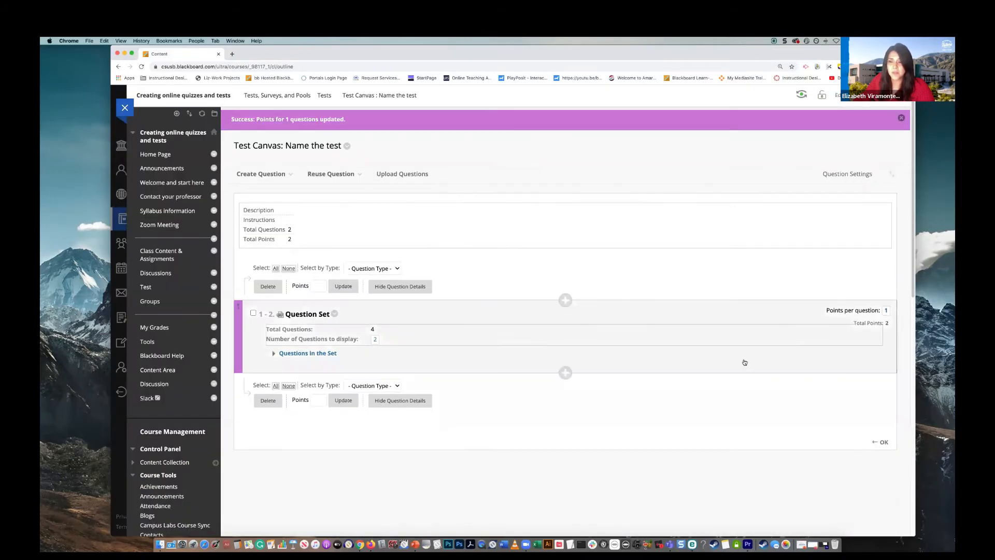
Finish the test canvas, add "Name the test" to the Week 1 folder, and set it as available to students in the test options
click(884, 443)
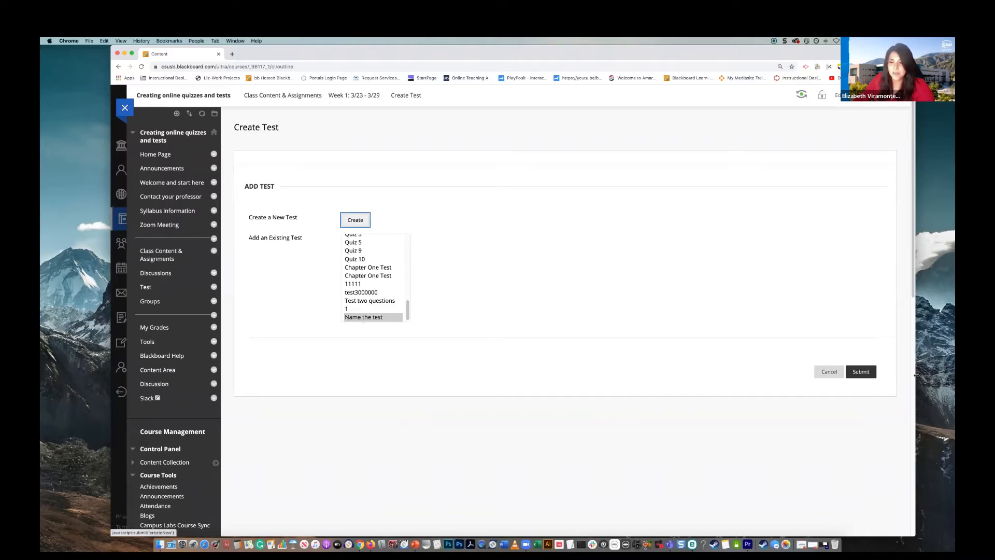
click(861, 371)
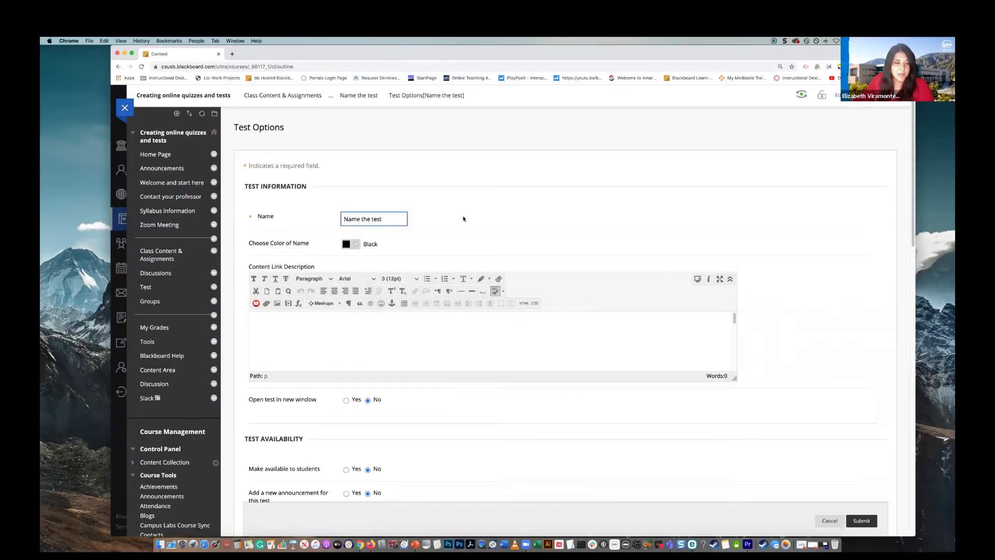
scroll(482, 202, down, 3)
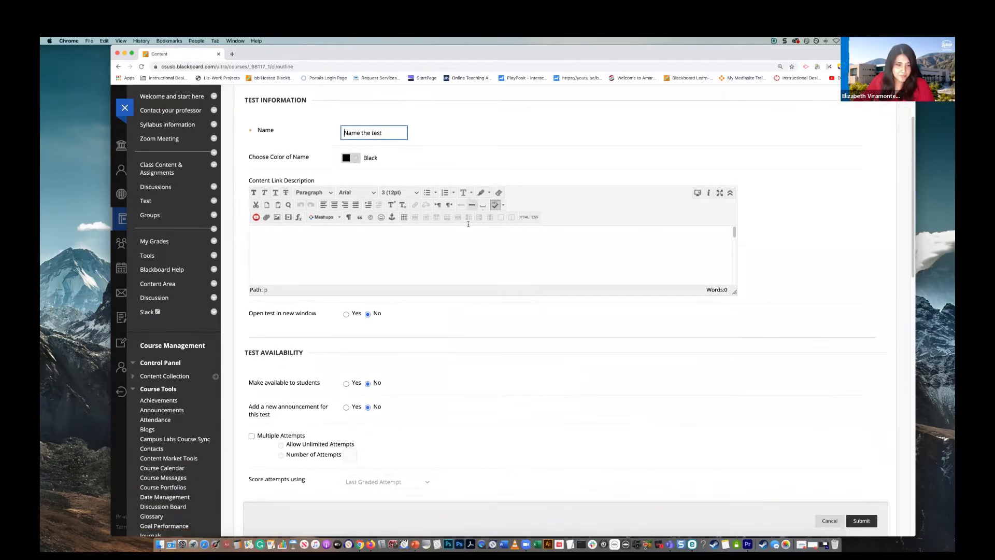
scroll(468, 224, down, 2)
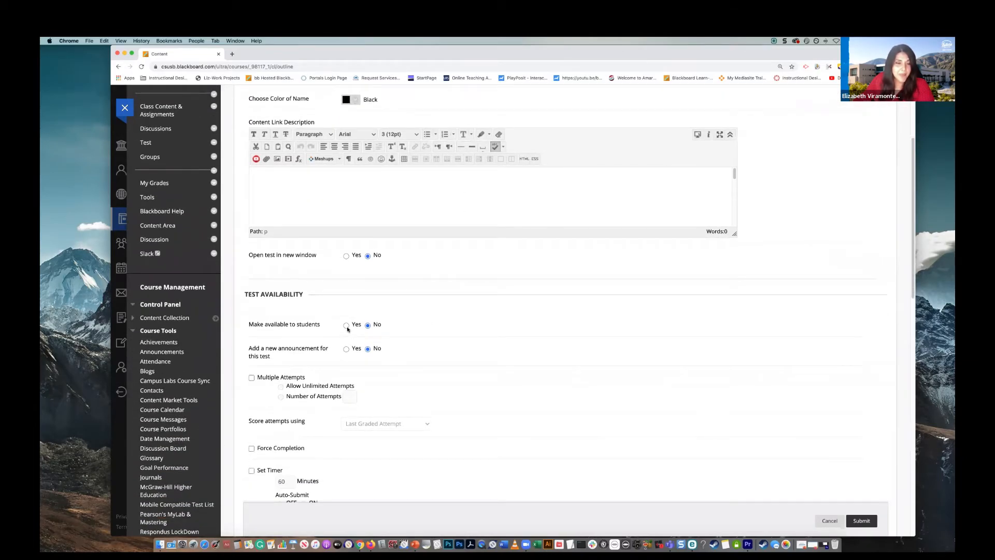
click(346, 326)
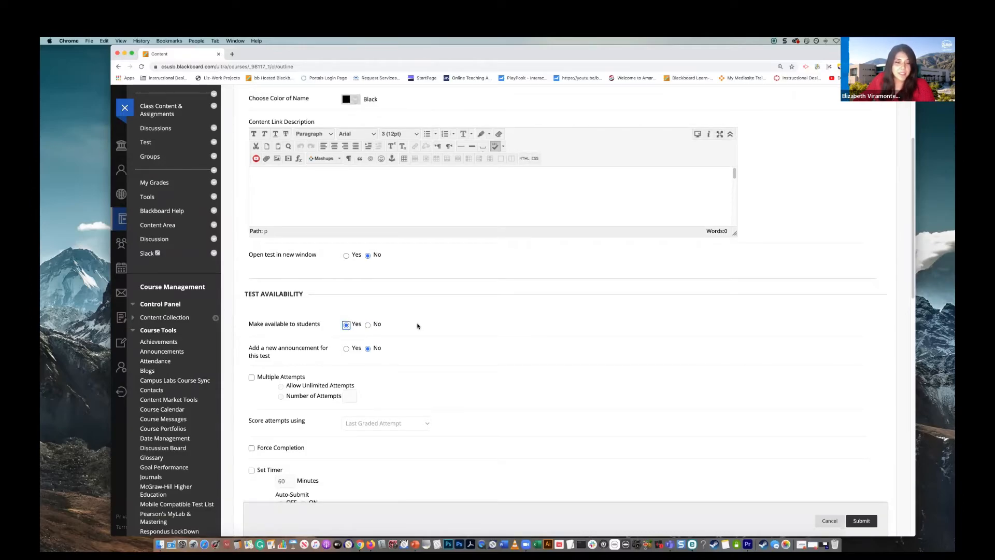
scroll(413, 331, down, 1)
scroll(414, 331, down, 2)
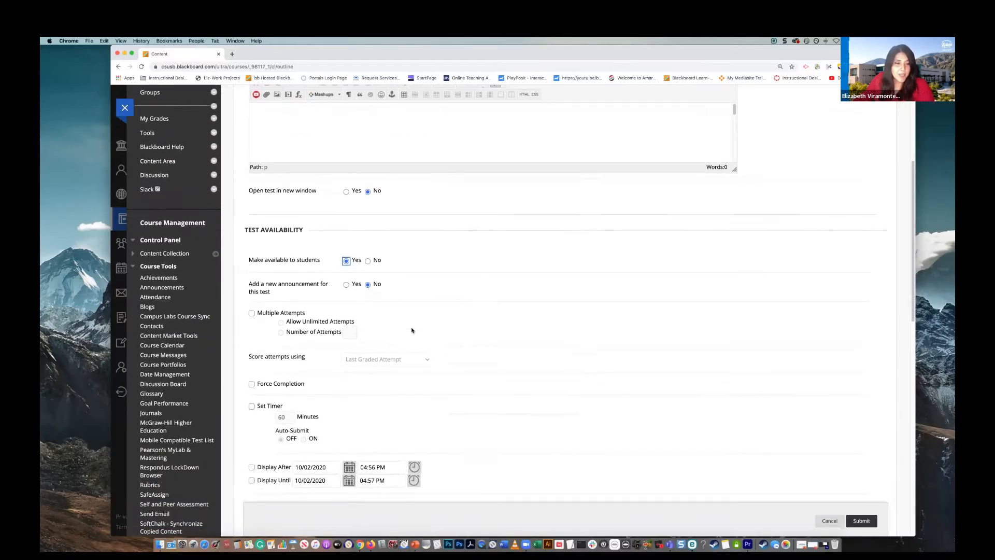
click(251, 314)
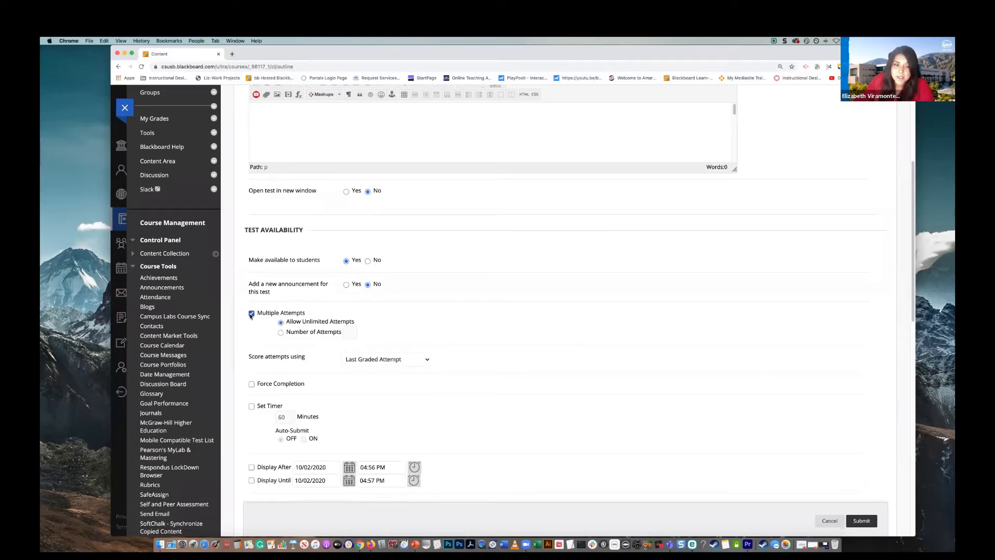
scroll(251, 315, down, 1)
click(252, 289)
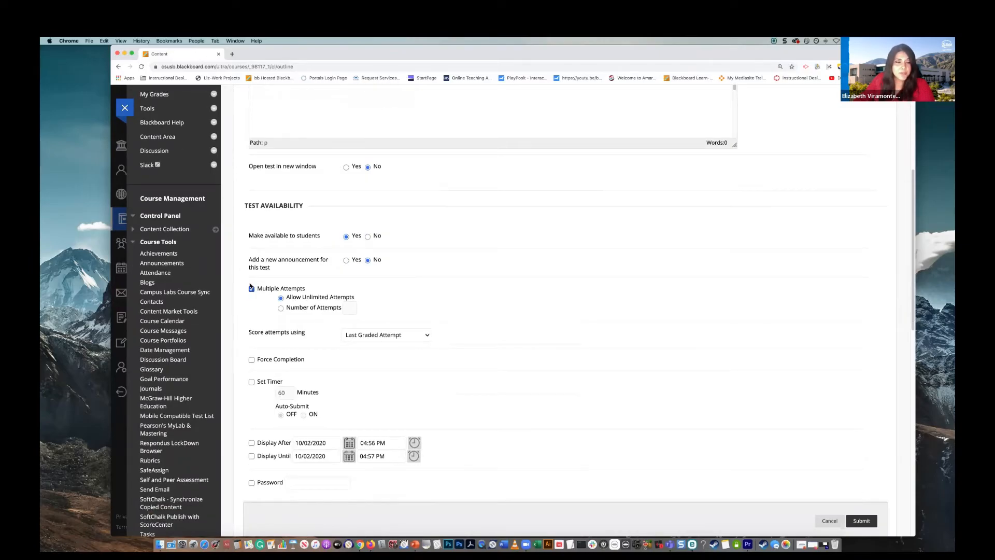
Turn off multiple attempts and enable the 60-minute timer with auto-submit on, leaving Force Completion off
scroll(260, 305, down, 4)
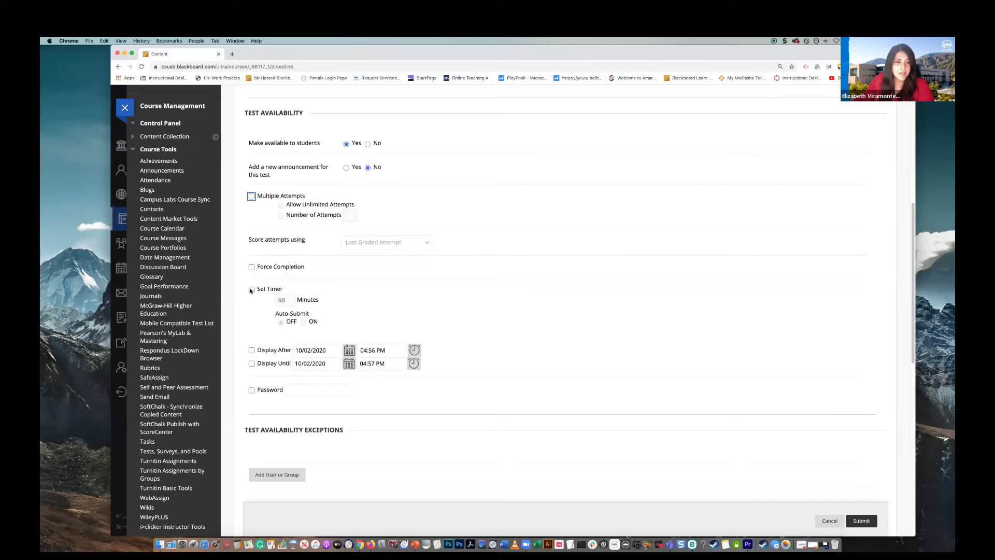
click(251, 289)
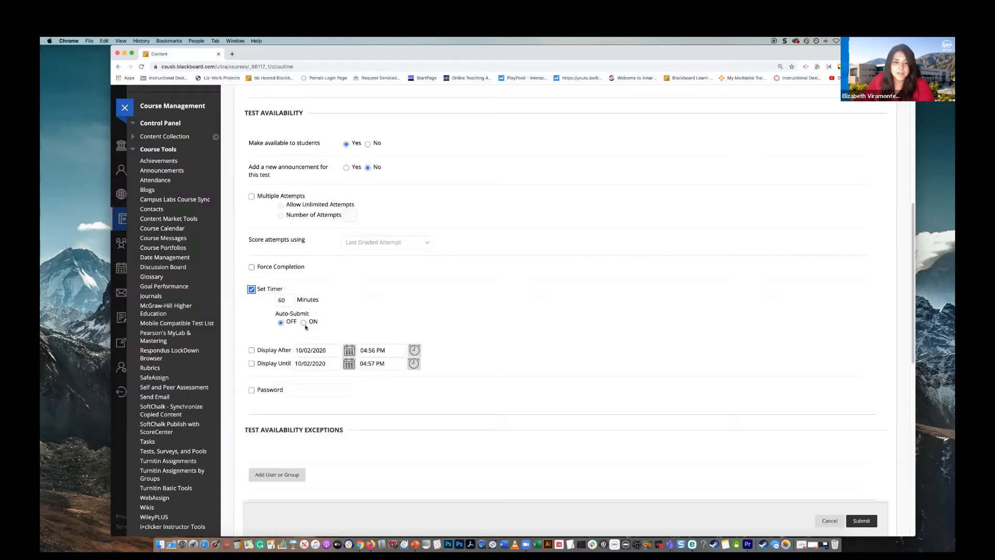
click(303, 322)
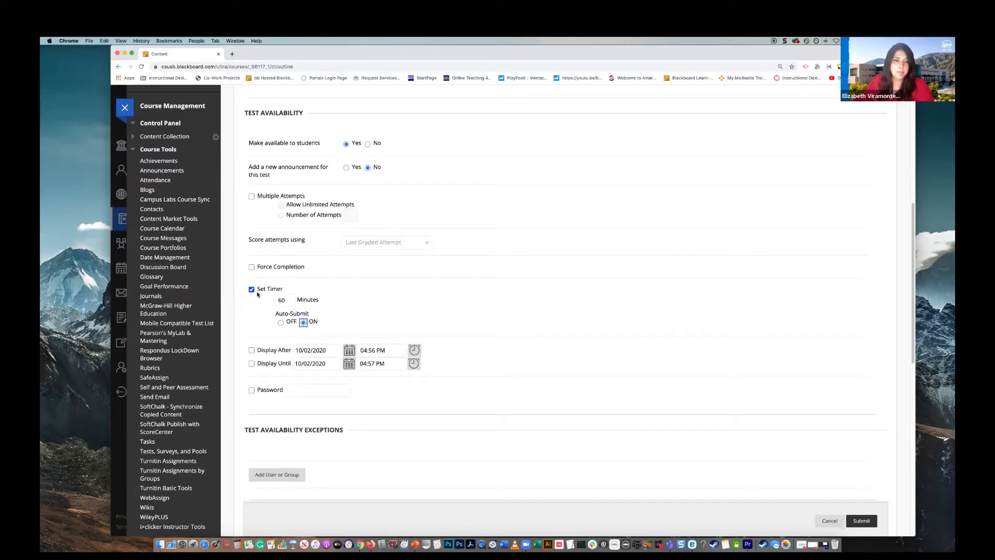
click(251, 268)
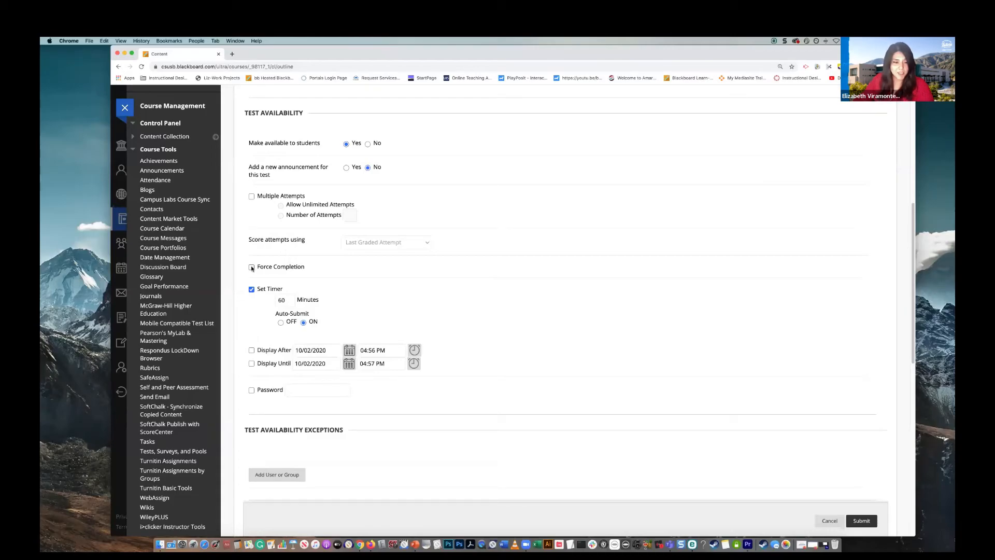
Add the fourth listed course user as a test availability exception
scroll(539, 278, down, 5)
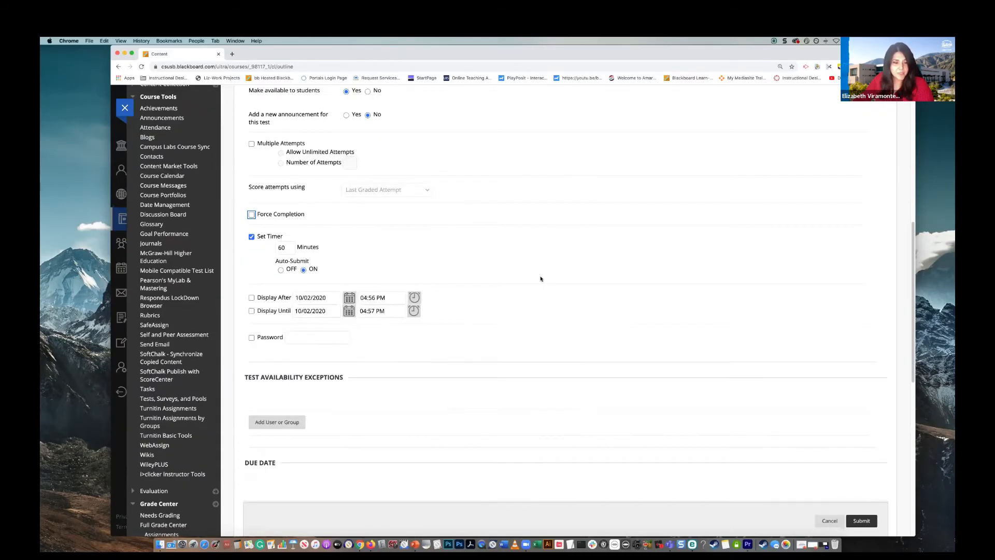
scroll(540, 280, down, 2)
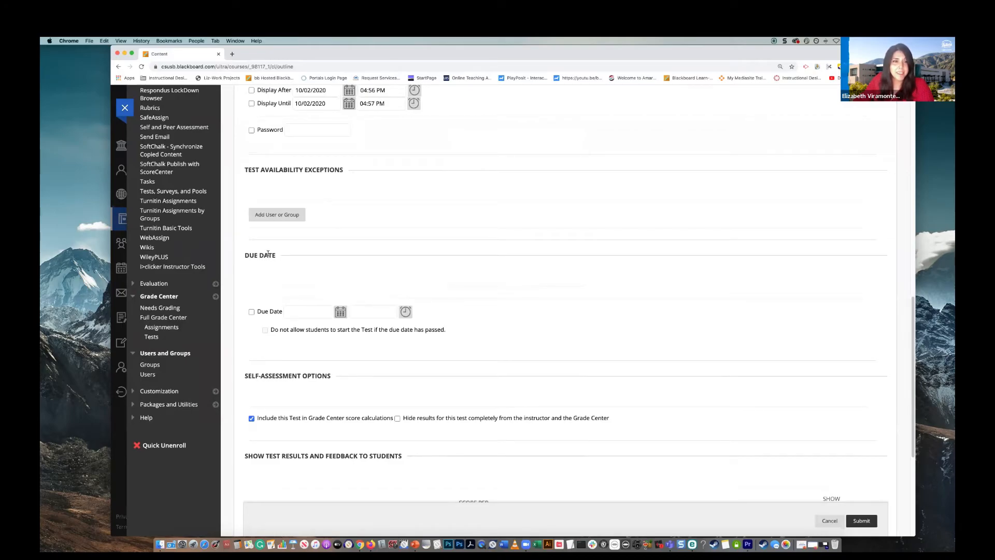
click(274, 220)
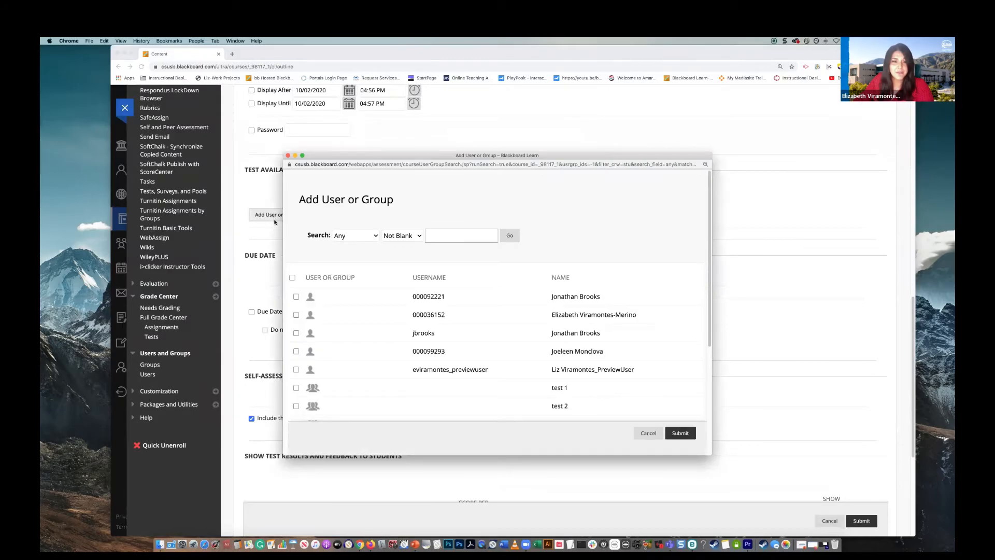
scroll(298, 311, down, 1)
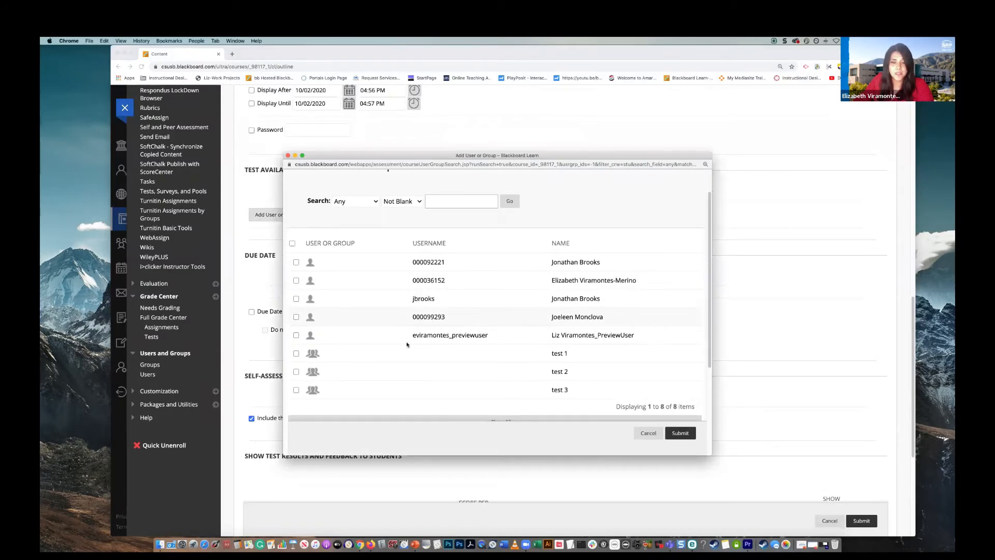
click(297, 317)
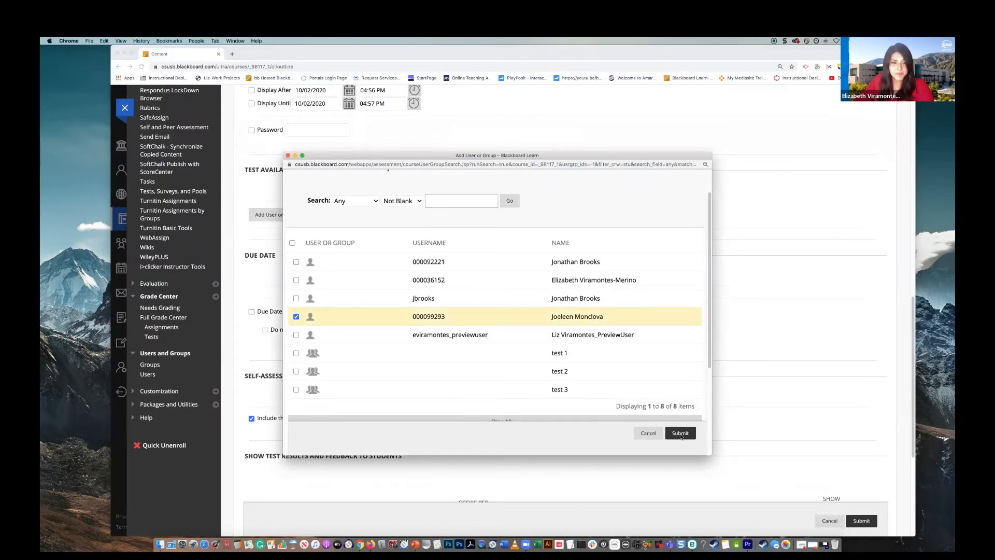
click(681, 433)
Give the exception user a 160-minute timer with auto submit and no custom availability dates, and enable the test's due date
click(609, 260)
text(160)
click(699, 319)
click(734, 270)
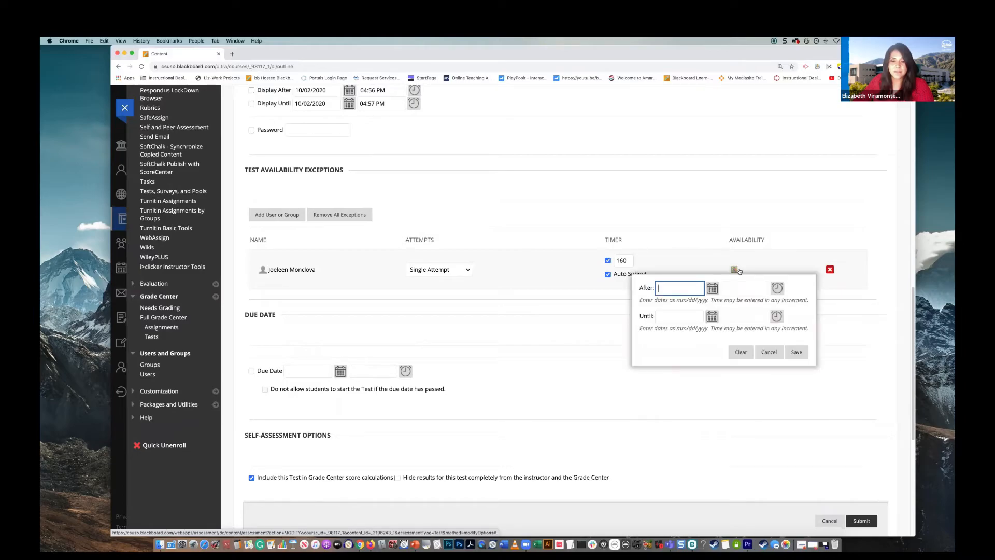
click(768, 353)
click(251, 371)
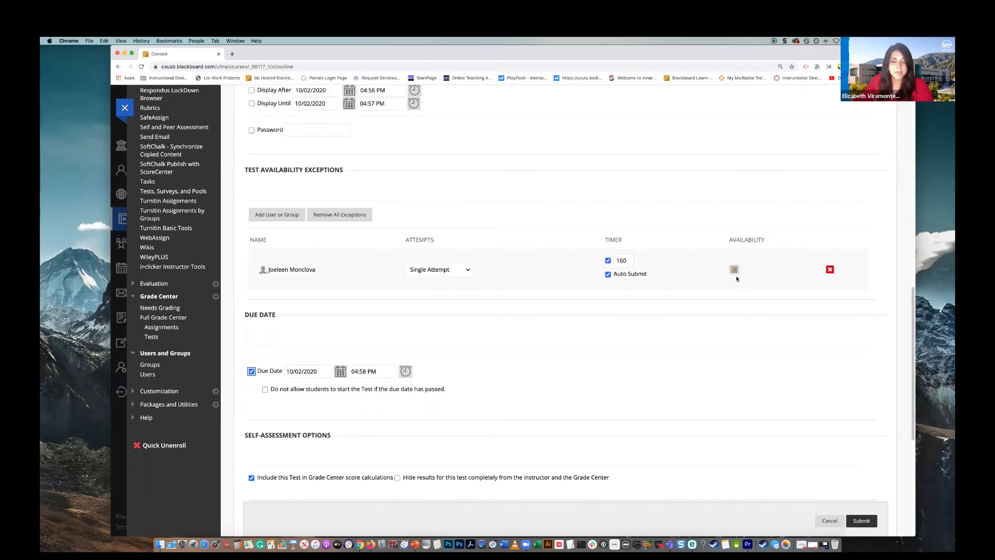
Show all, correct and submitted answers in the first results rule after attempts are graded, leaving the second rule unset
scroll(576, 414, down, 5)
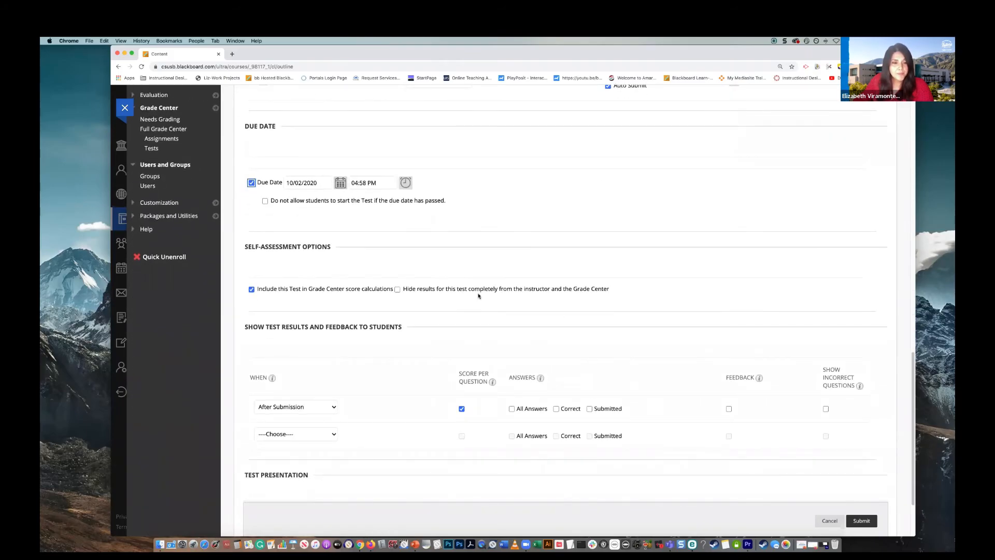
scroll(478, 295, down, 1)
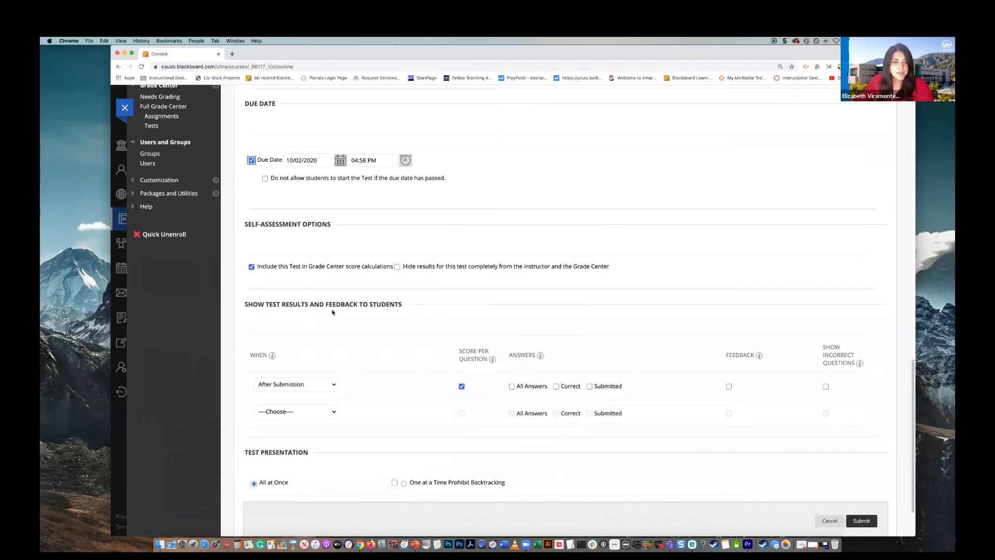
scroll(481, 294, down, 2)
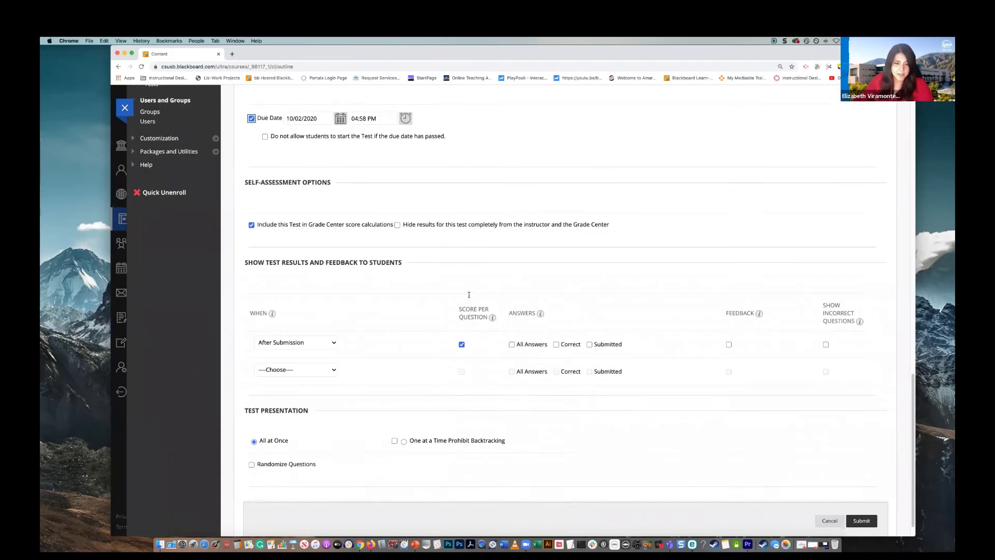
scroll(469, 294, down, 1)
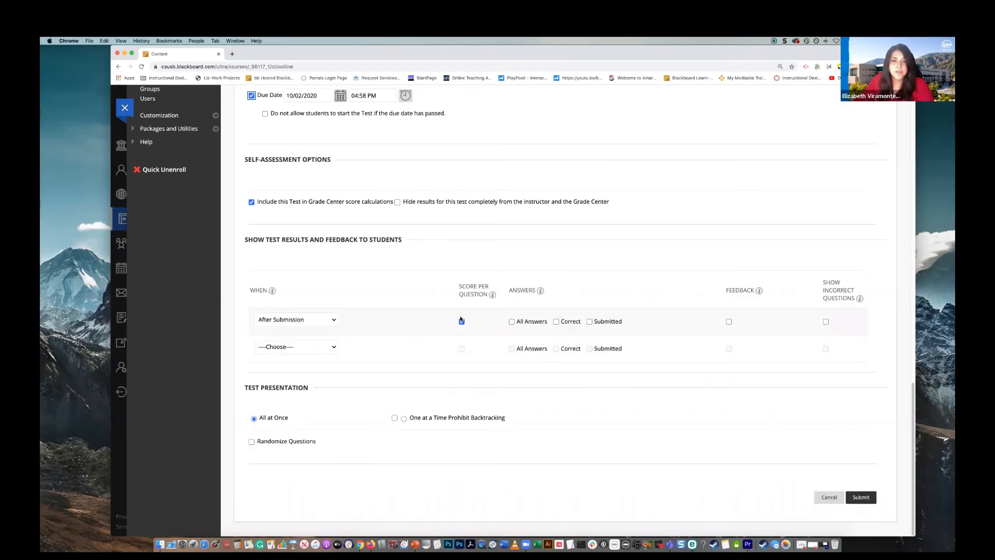
click(512, 321)
click(556, 321)
click(589, 322)
click(334, 321)
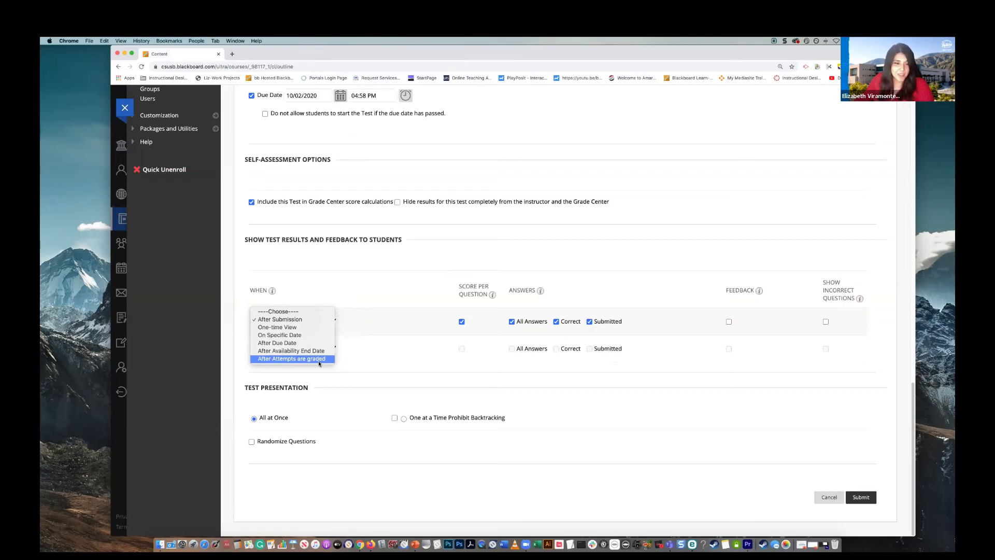
click(292, 360)
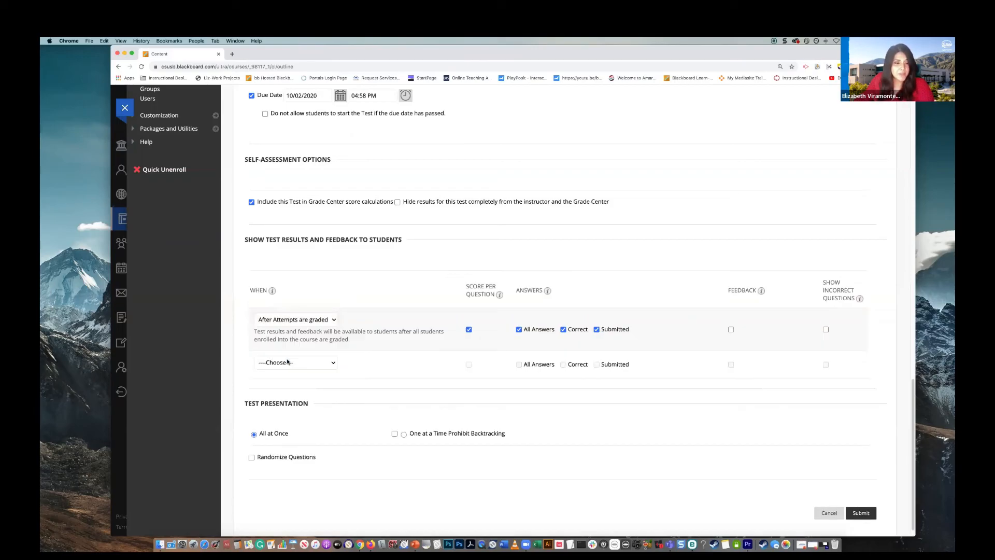
click(333, 363)
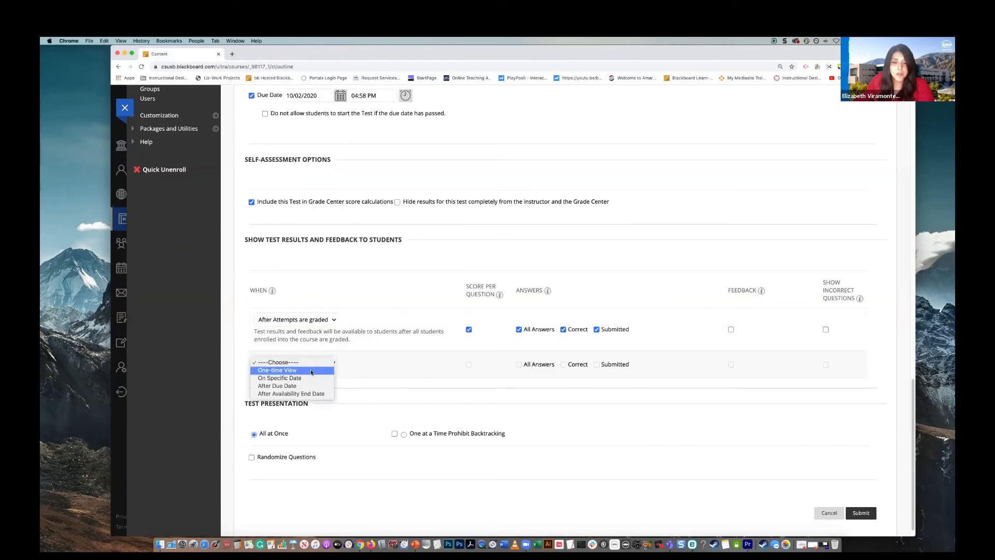
click(390, 370)
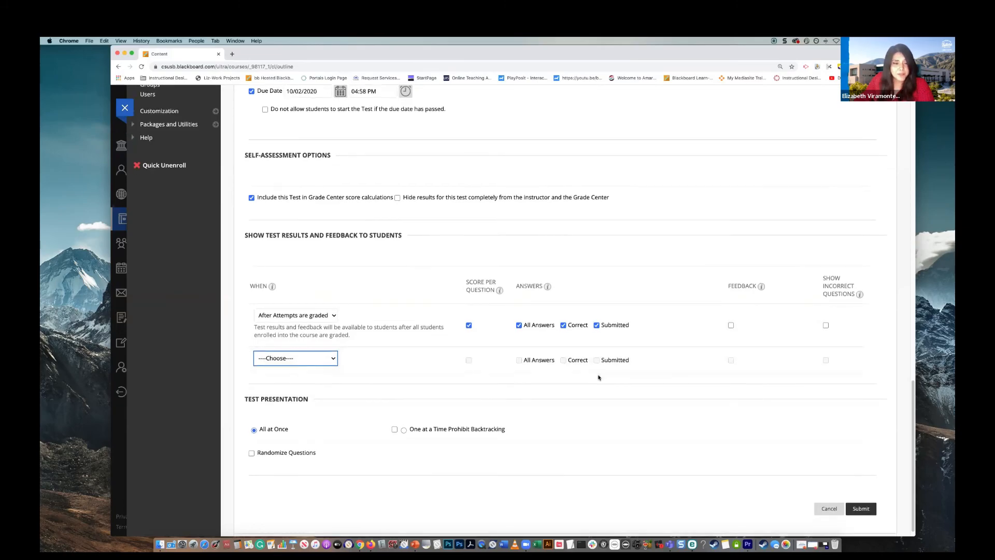
Randomize the questions, present them one at a time with backtracking prohibited, and submit the test options
scroll(598, 379, down, 1)
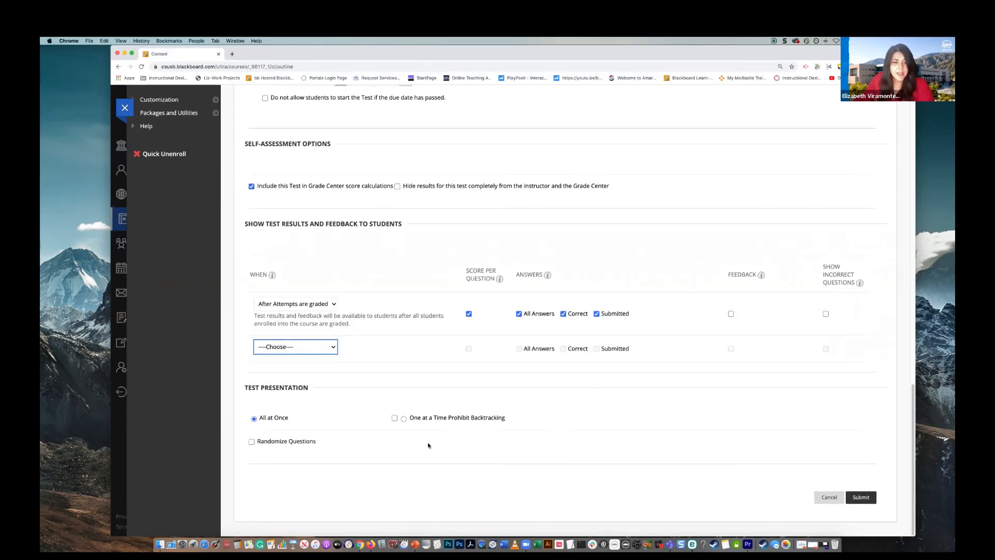
click(252, 442)
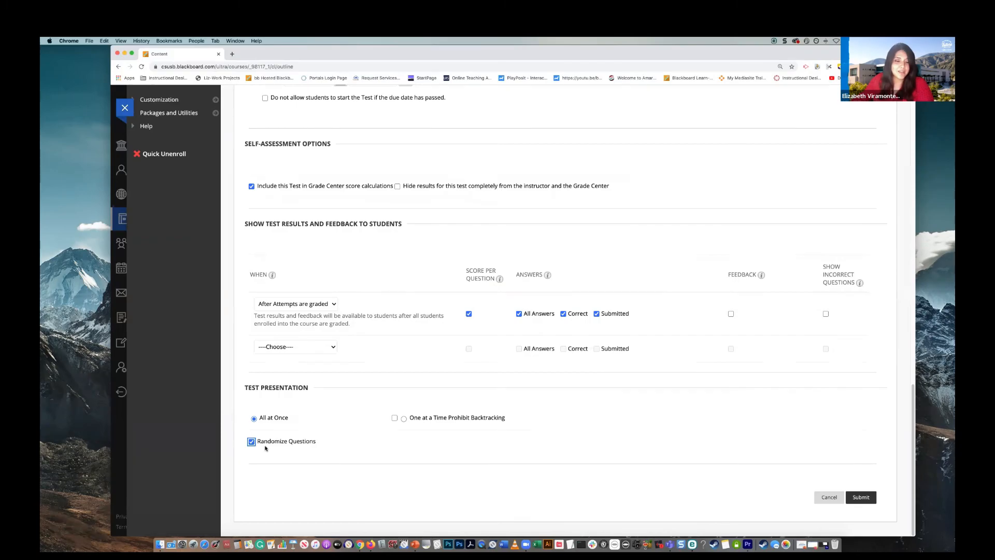
click(394, 417)
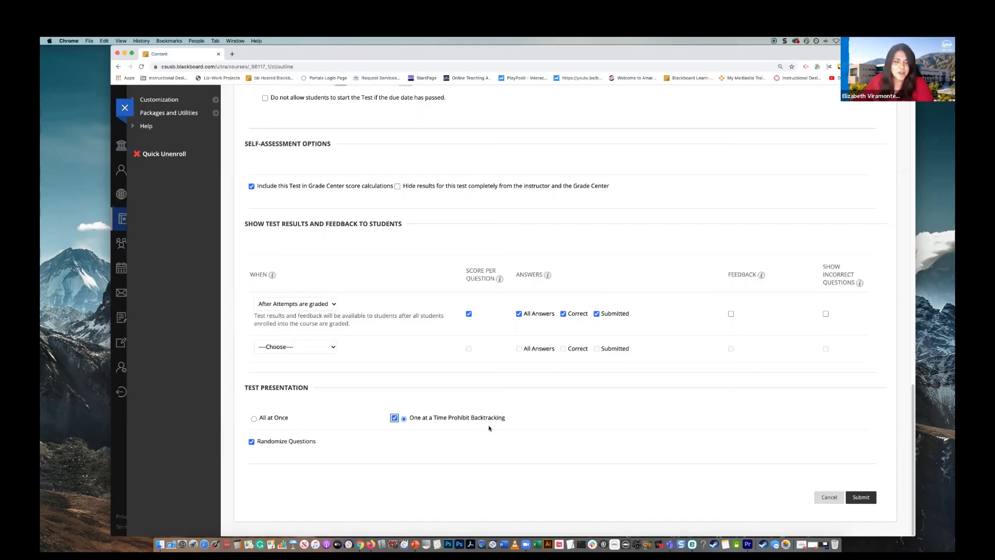
click(861, 499)
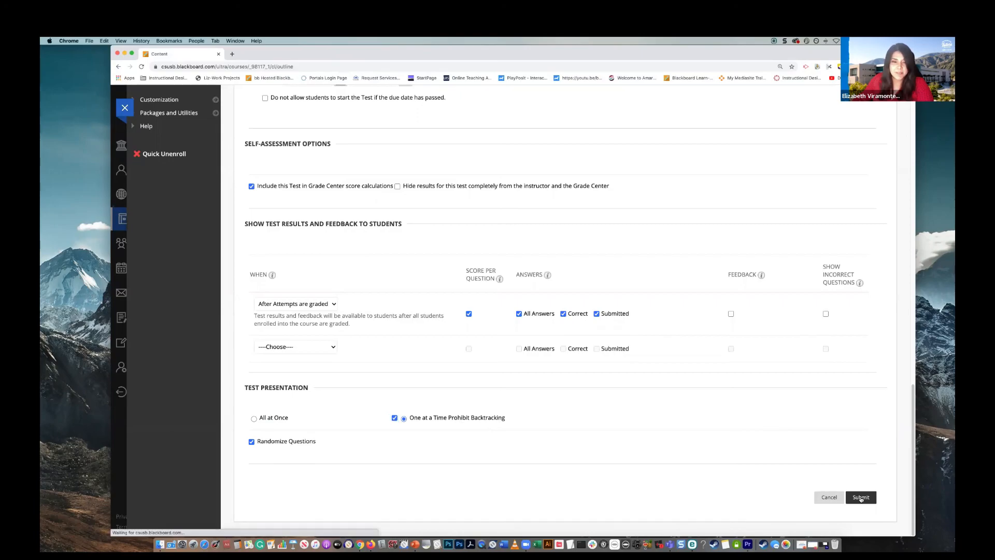